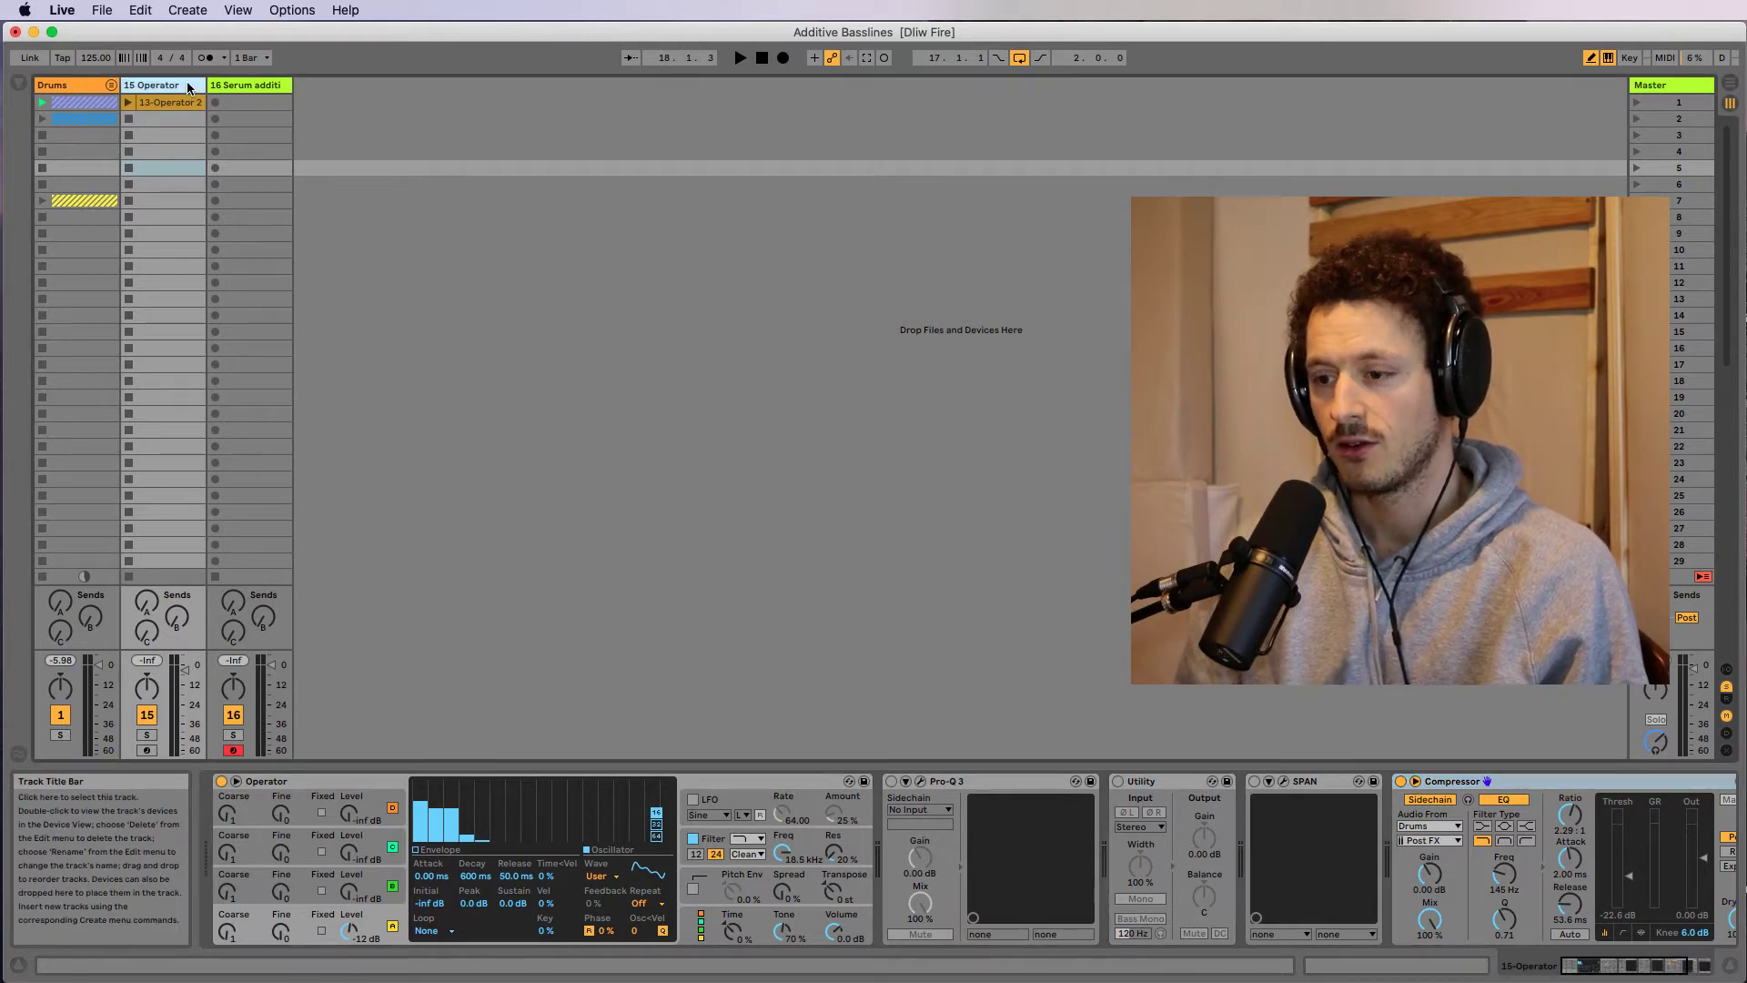
On the Serum additive track, open Serum and set ENV1 attack to 9.3 ms and release to 49 ms.
{"action": "left_click", "coordinate": [243, 86]}
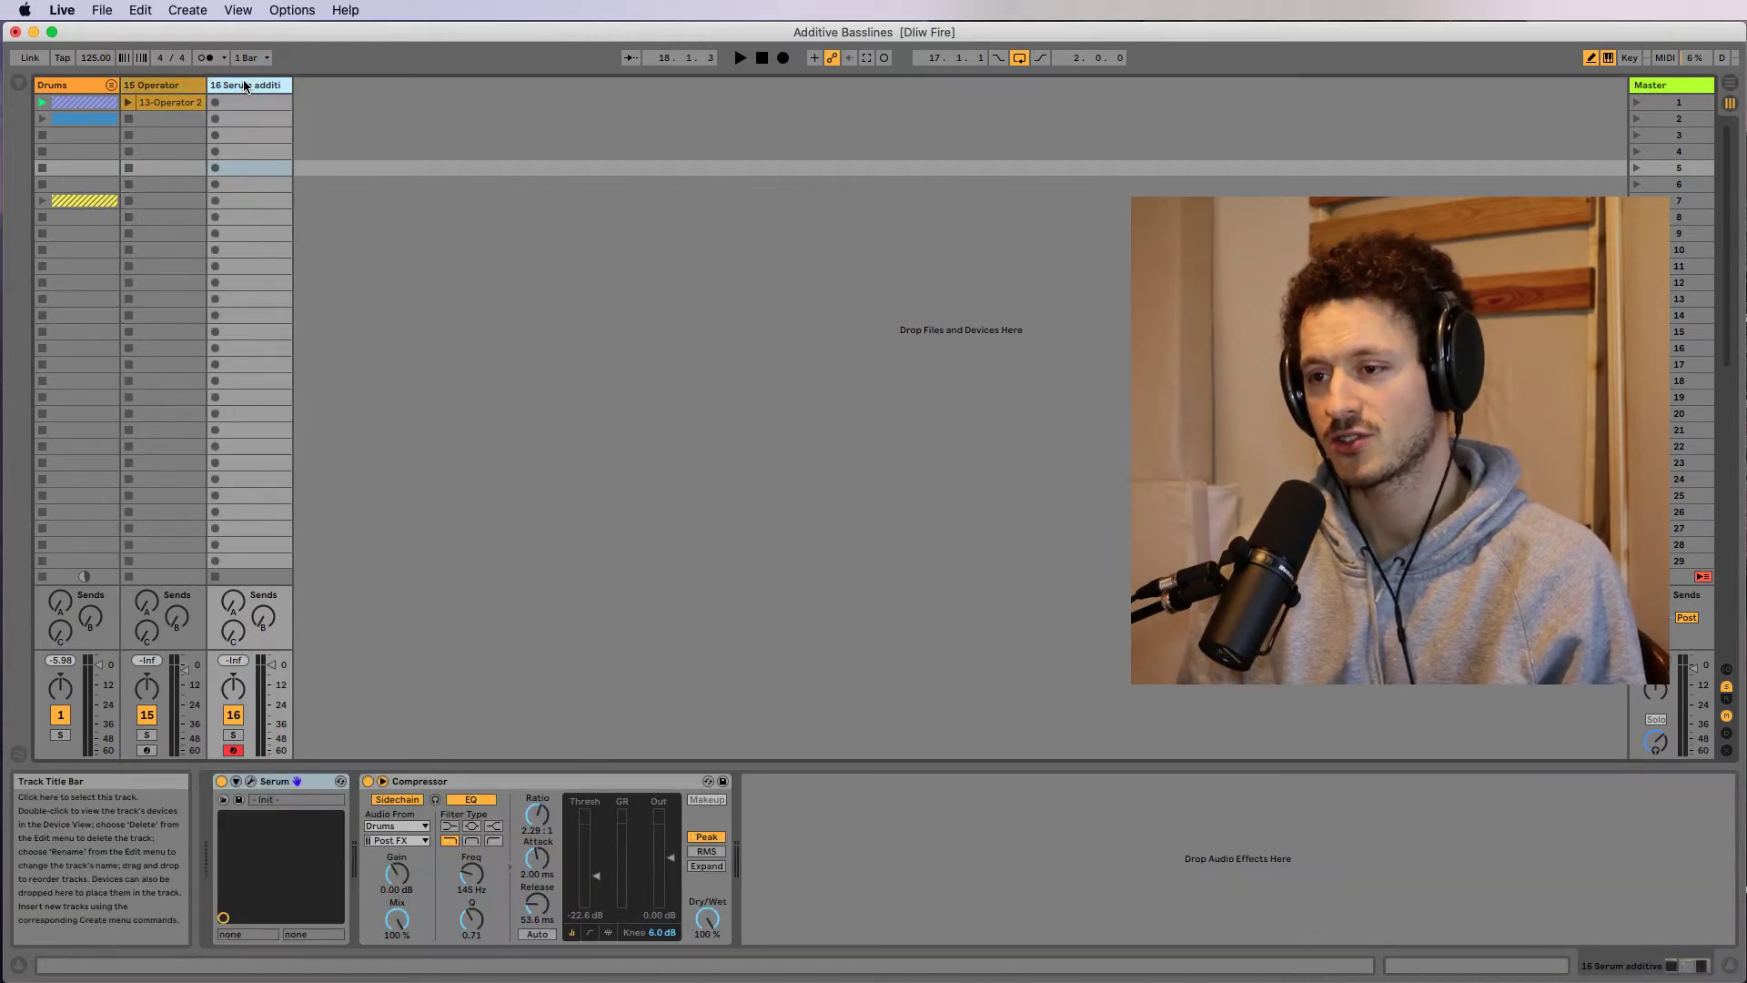
{"action": "left_click", "coordinate": [251, 782]}
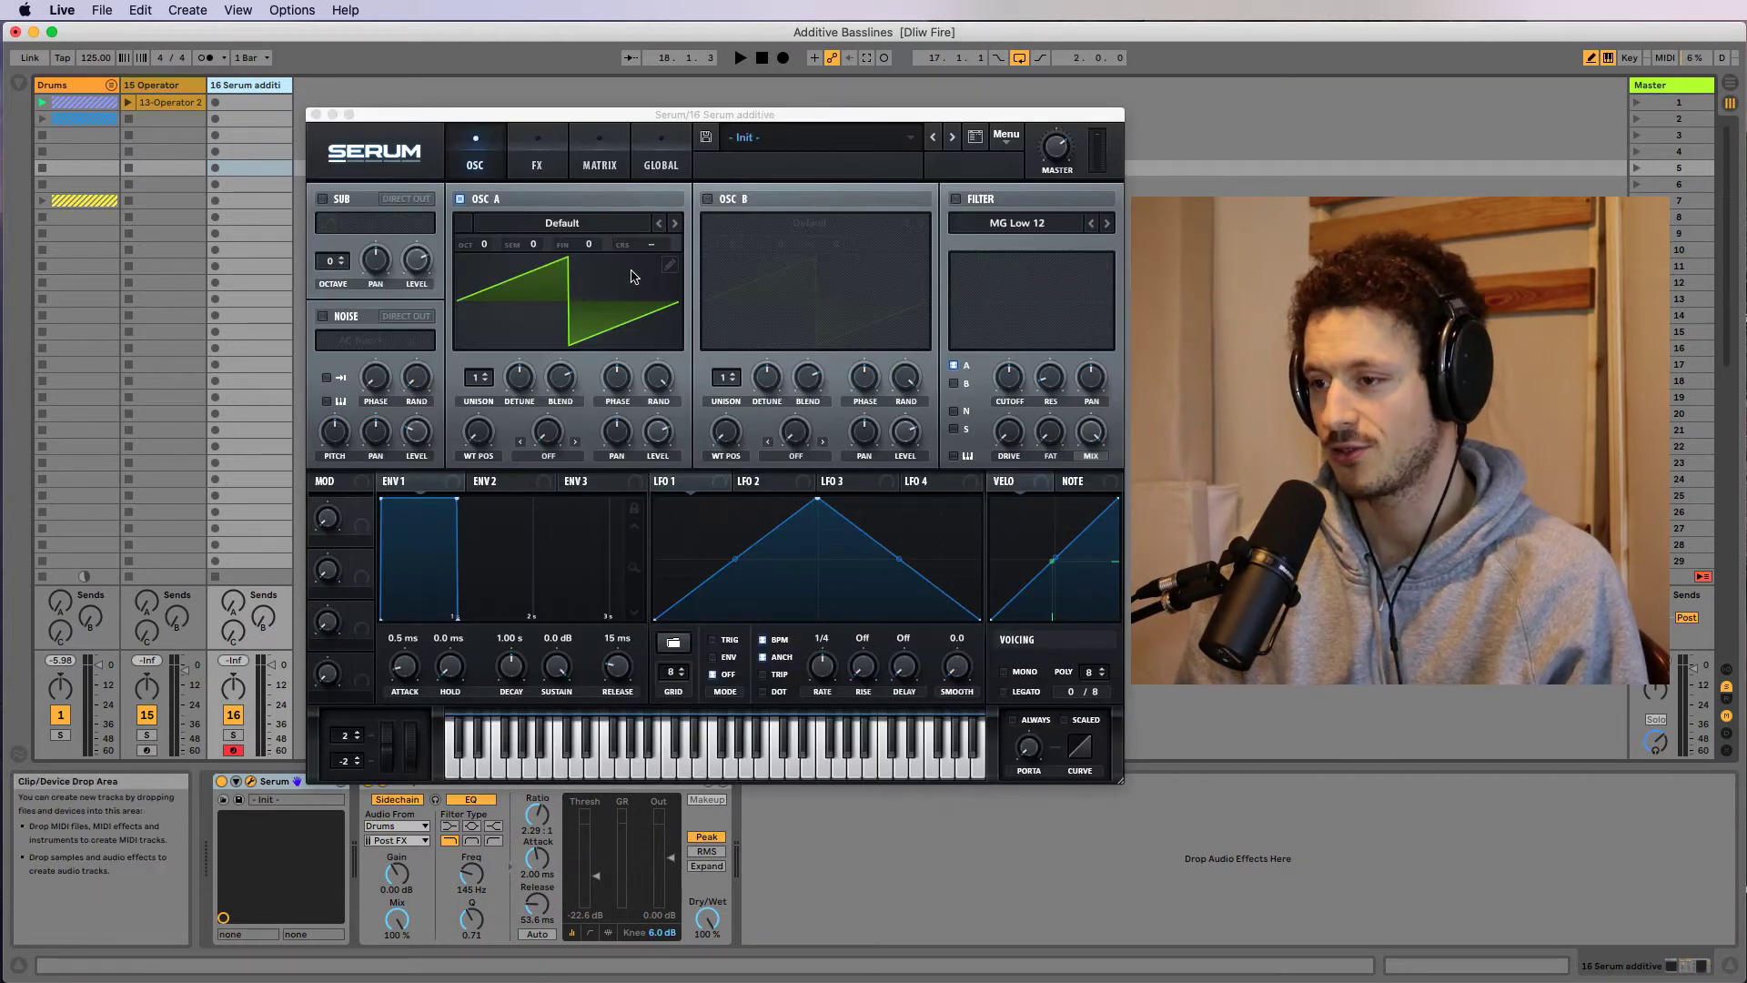
{"action": "left_click_drag", "start_coordinate": [405, 664], "coordinate": [407, 652]}
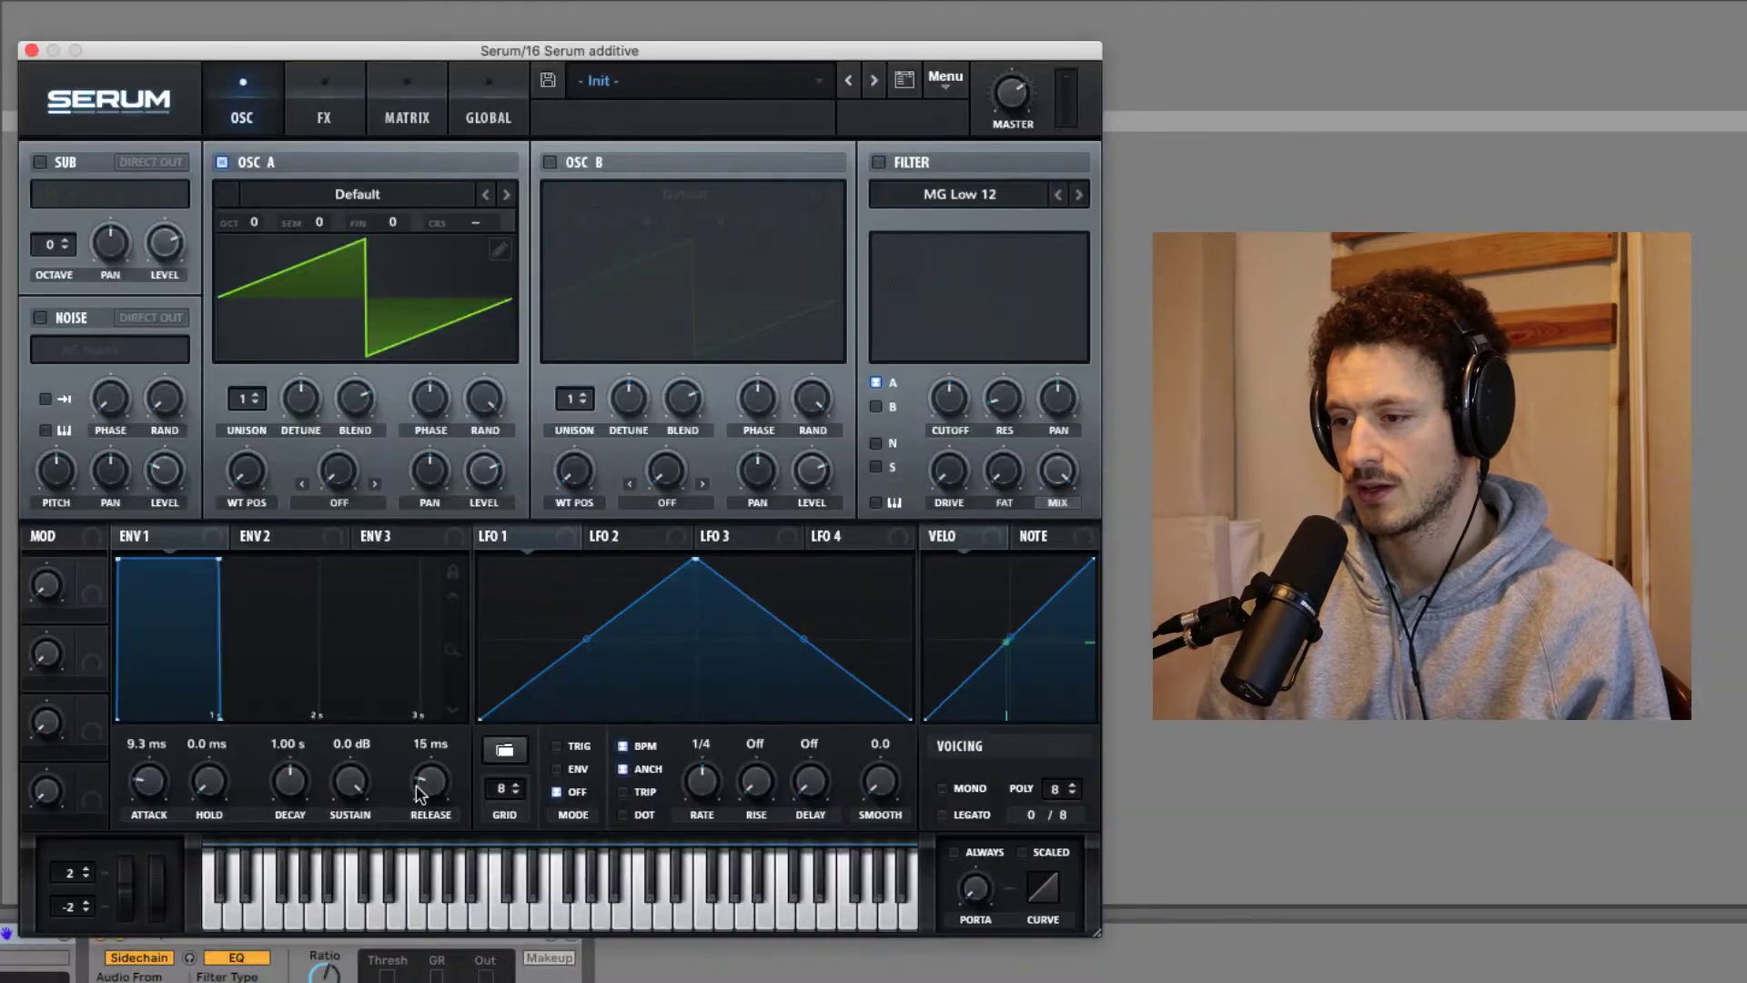
{"action": "left_click_drag", "start_coordinate": [617, 670], "coordinate": [618, 663]}
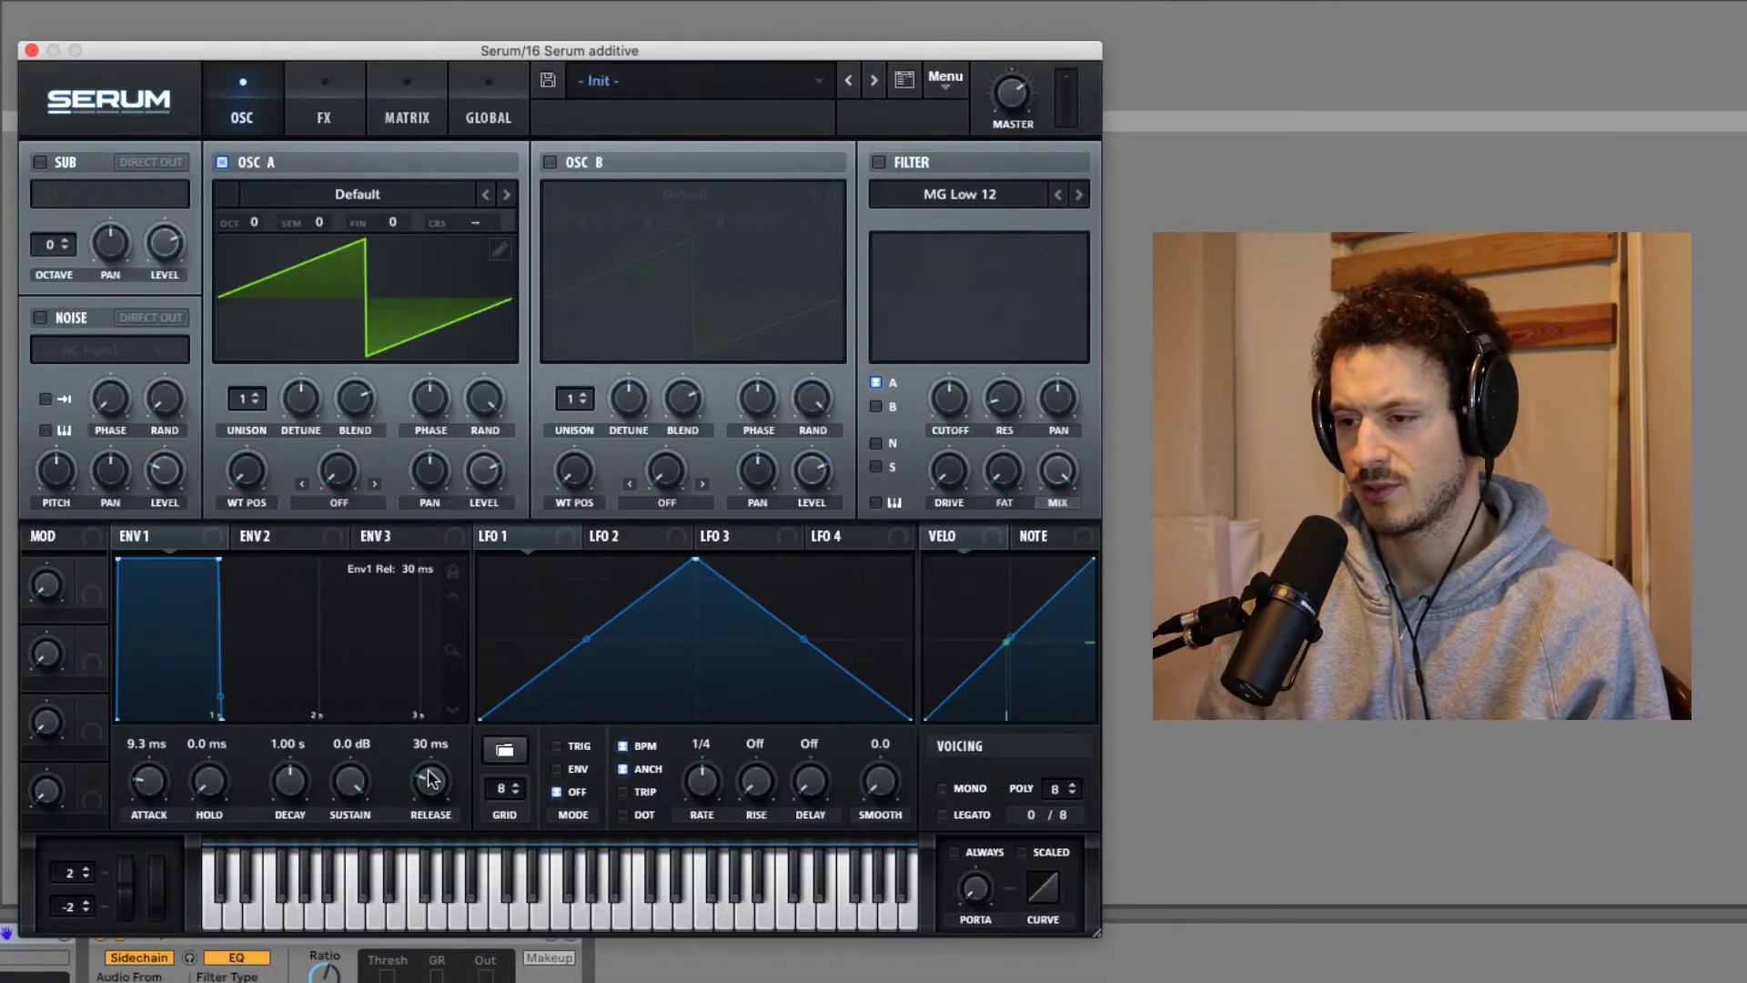
{"action": "left_click_drag", "start_coordinate": [430, 780], "coordinate": [431, 772]}
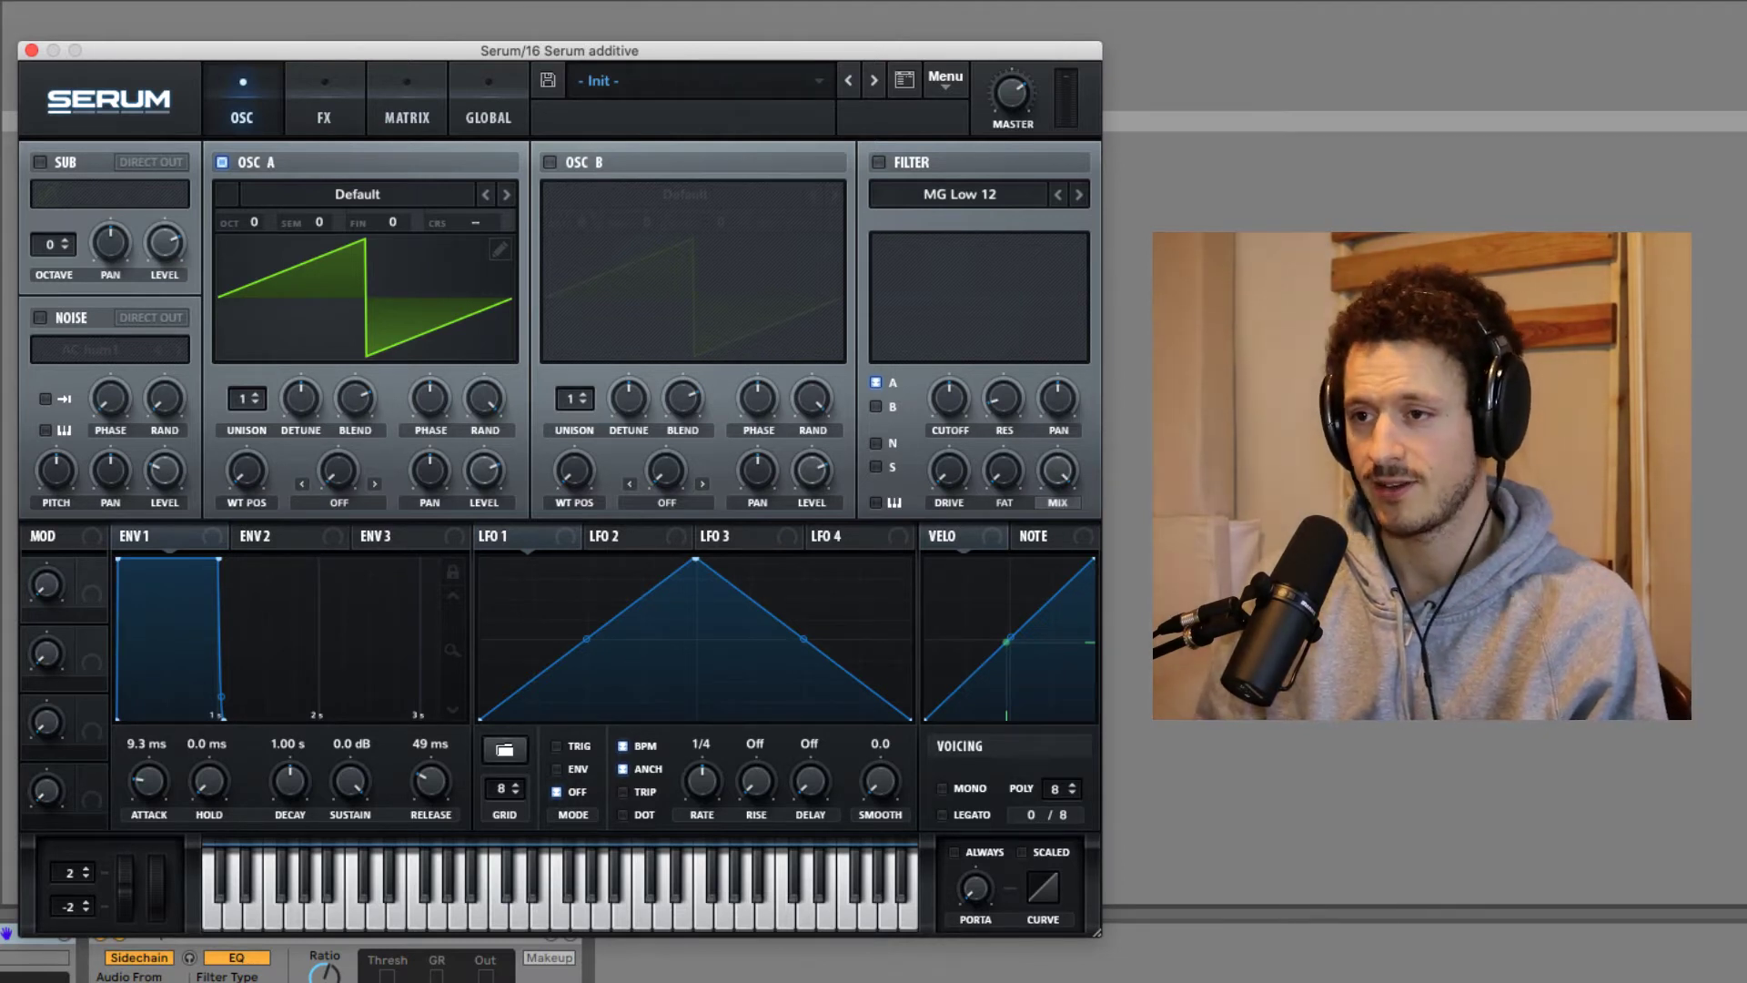
{"action": "left_click", "coordinate": [211, 89]}
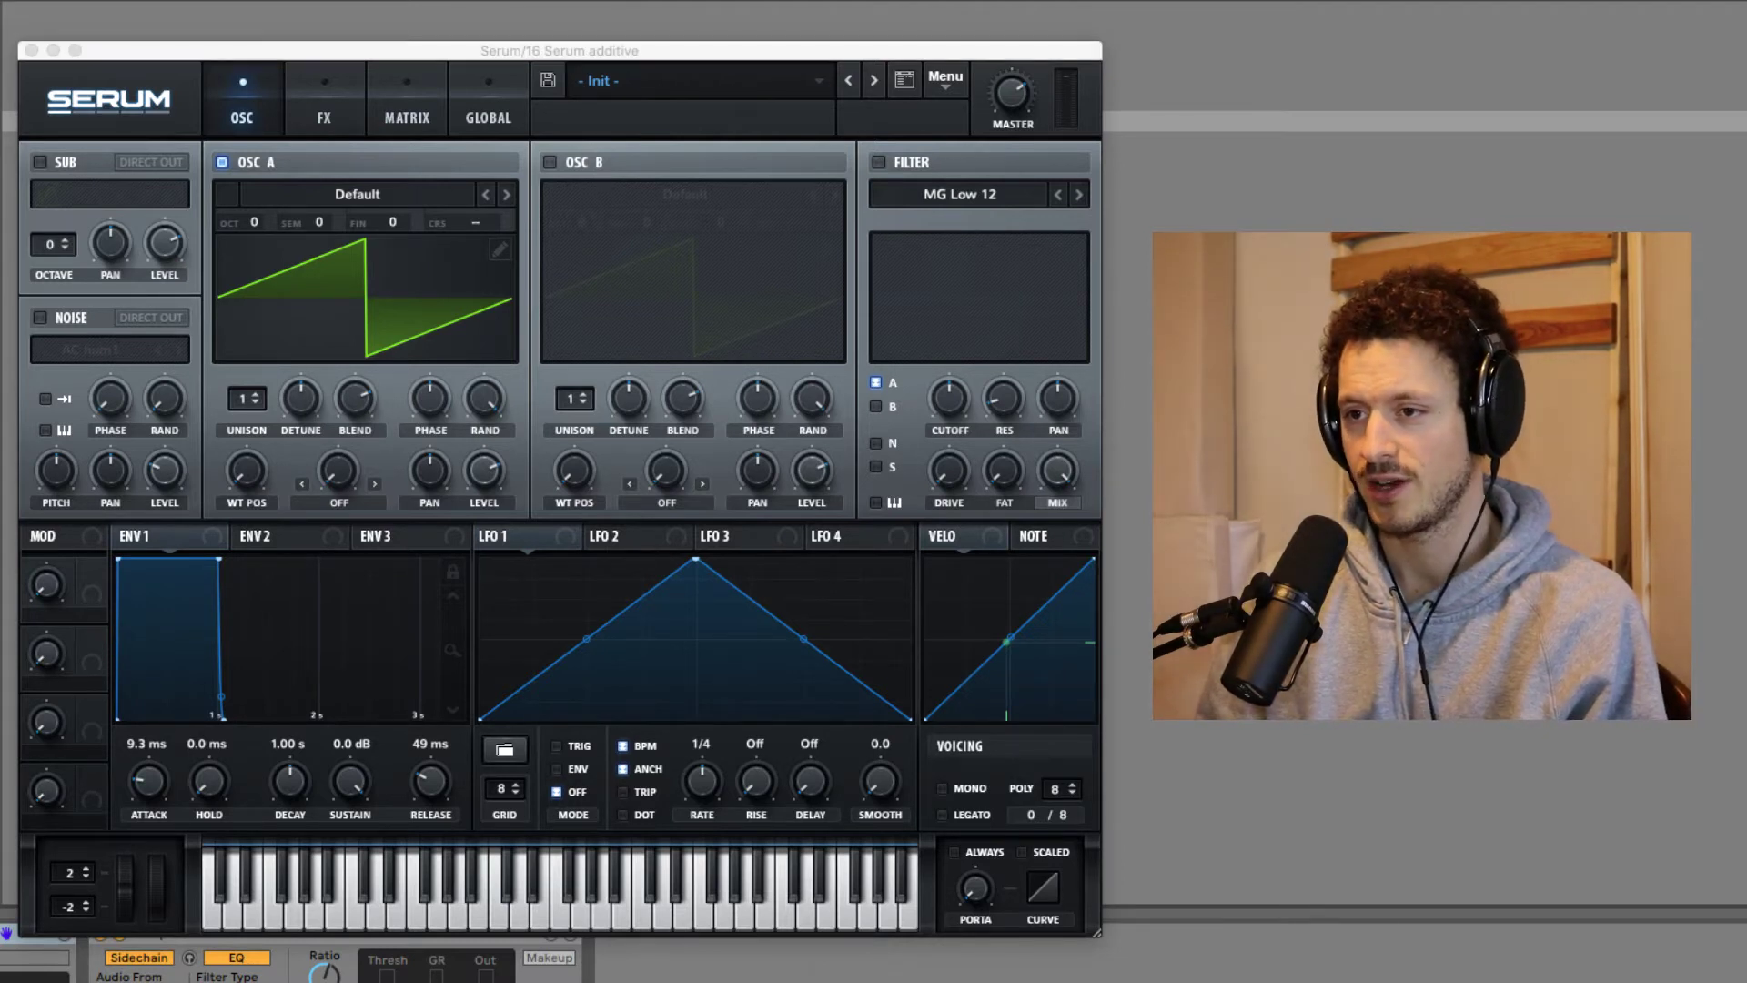
In oscillator A's table editor, add harmonics 1–4 at 100%, 76%, 55% and 41%, then drop the fundamental to 52%.
{"action": "left_click", "coordinate": [498, 251]}
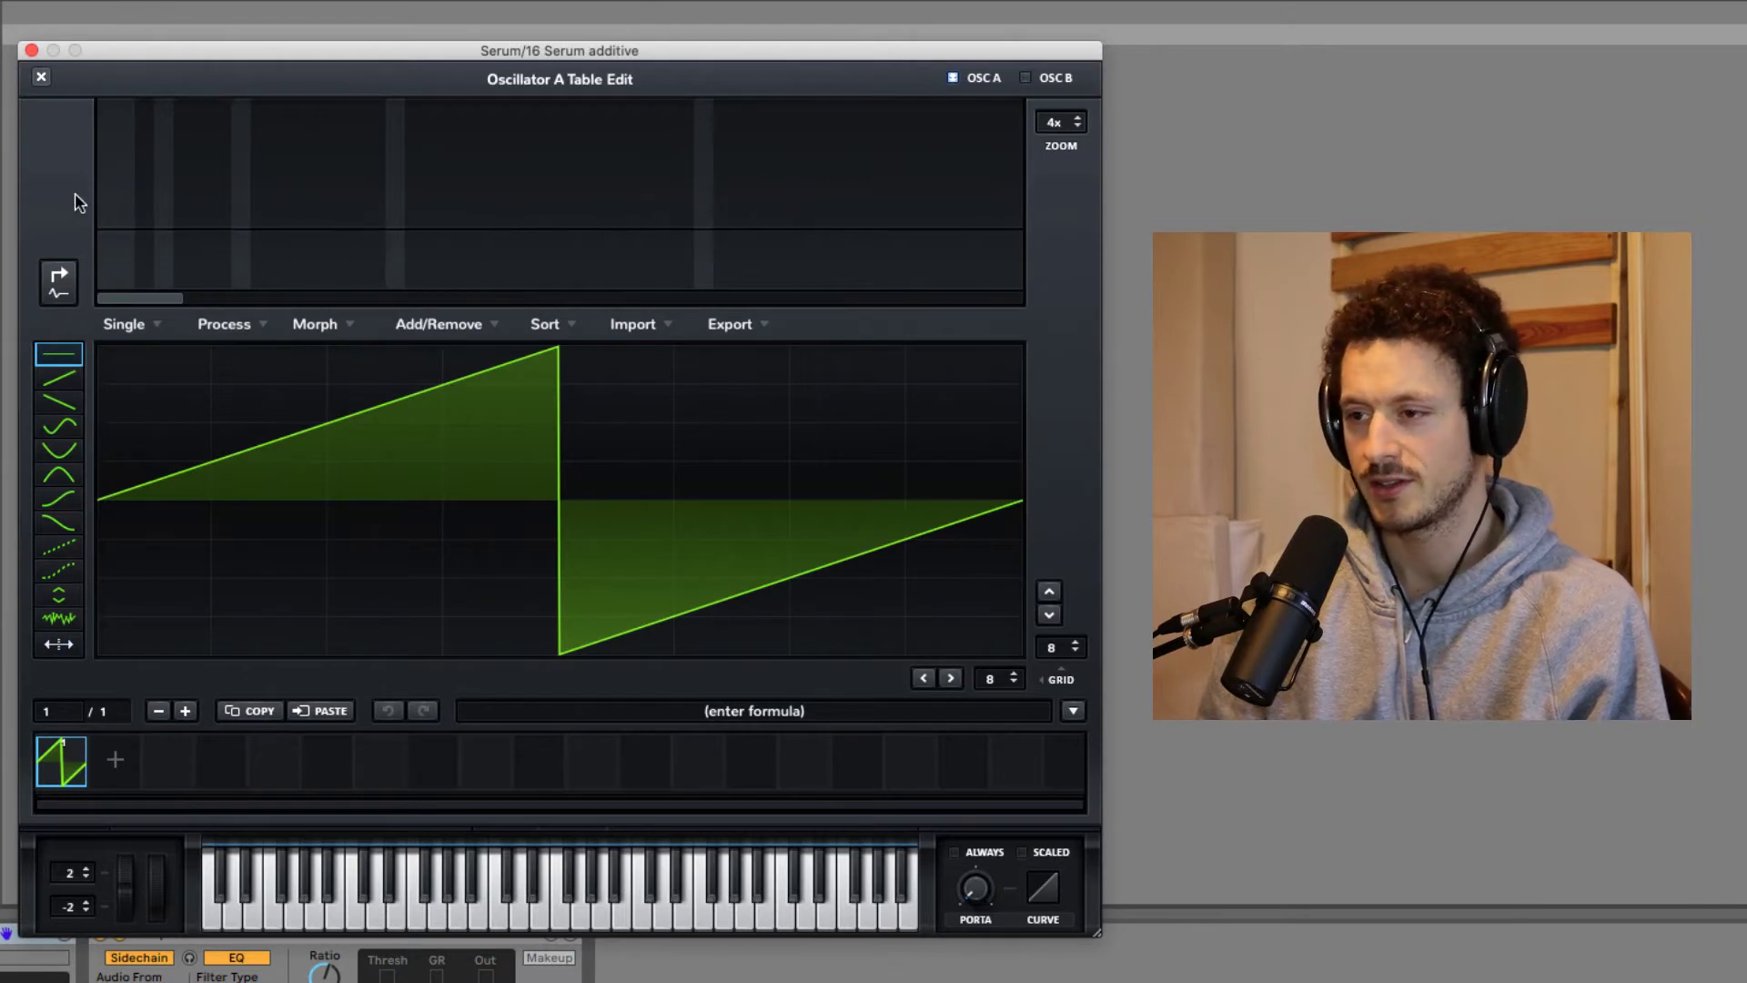
{"action": "left_click", "coordinate": [106, 120]}
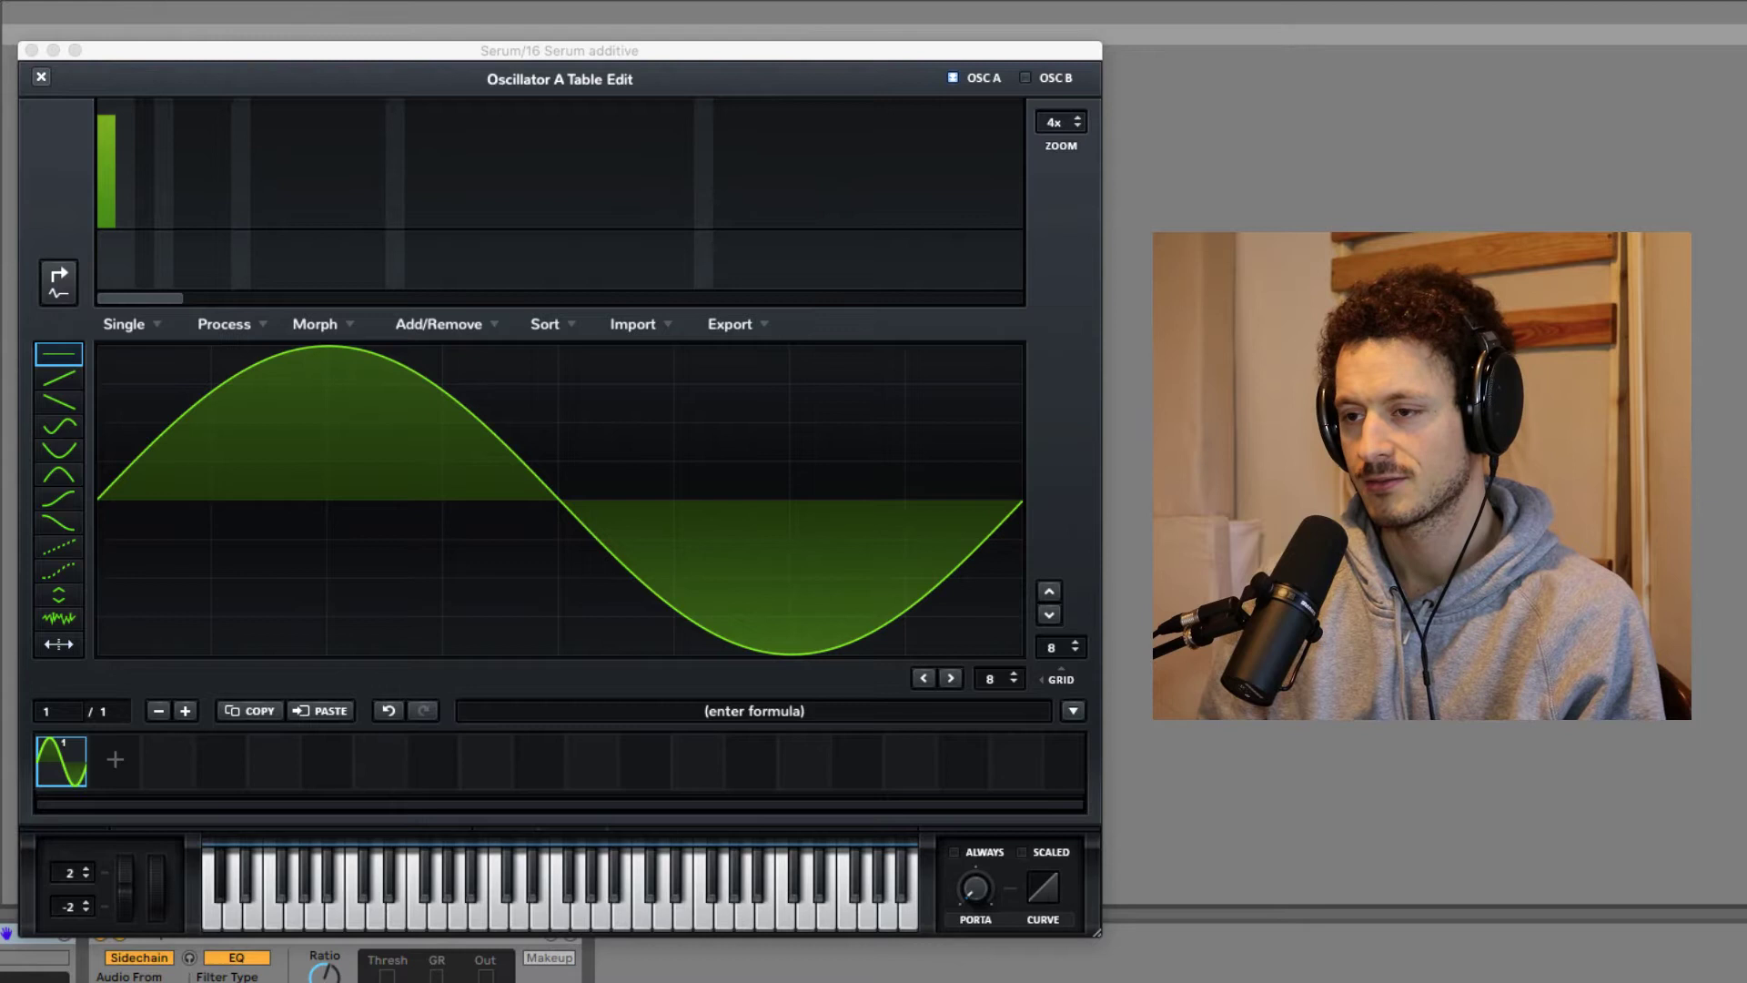
{"action": "left_click", "coordinate": [123, 138]}
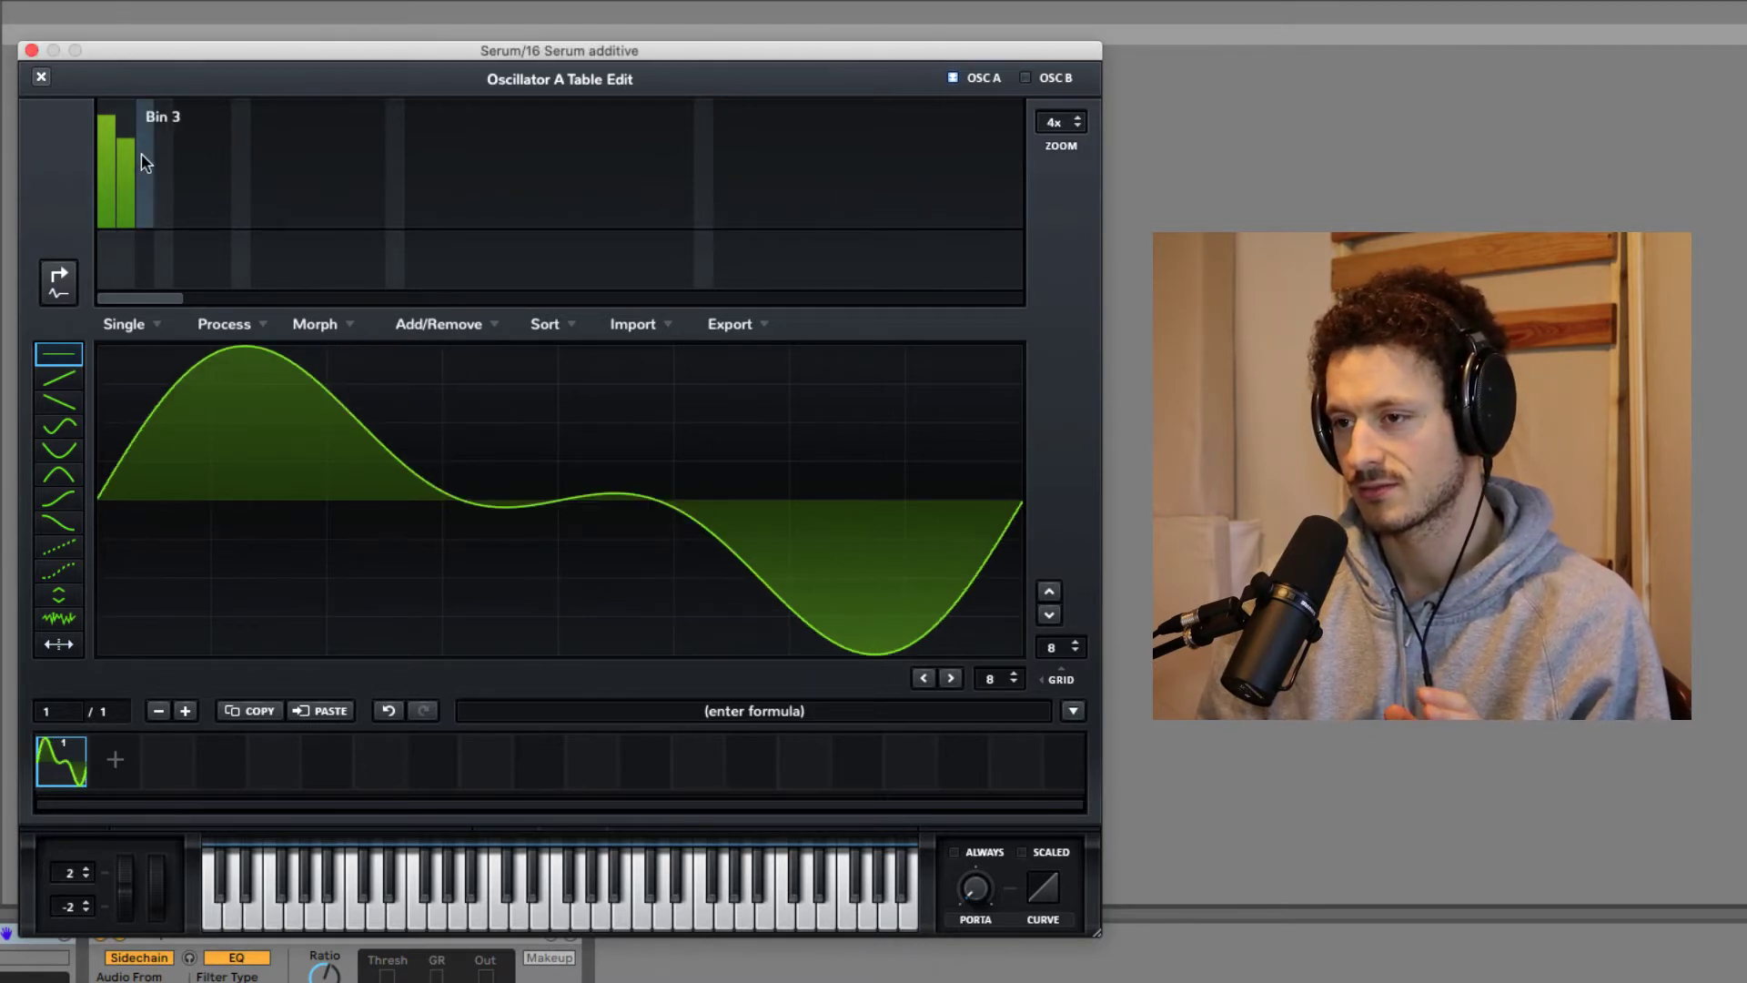
{"action": "left_click", "coordinate": [141, 156]}
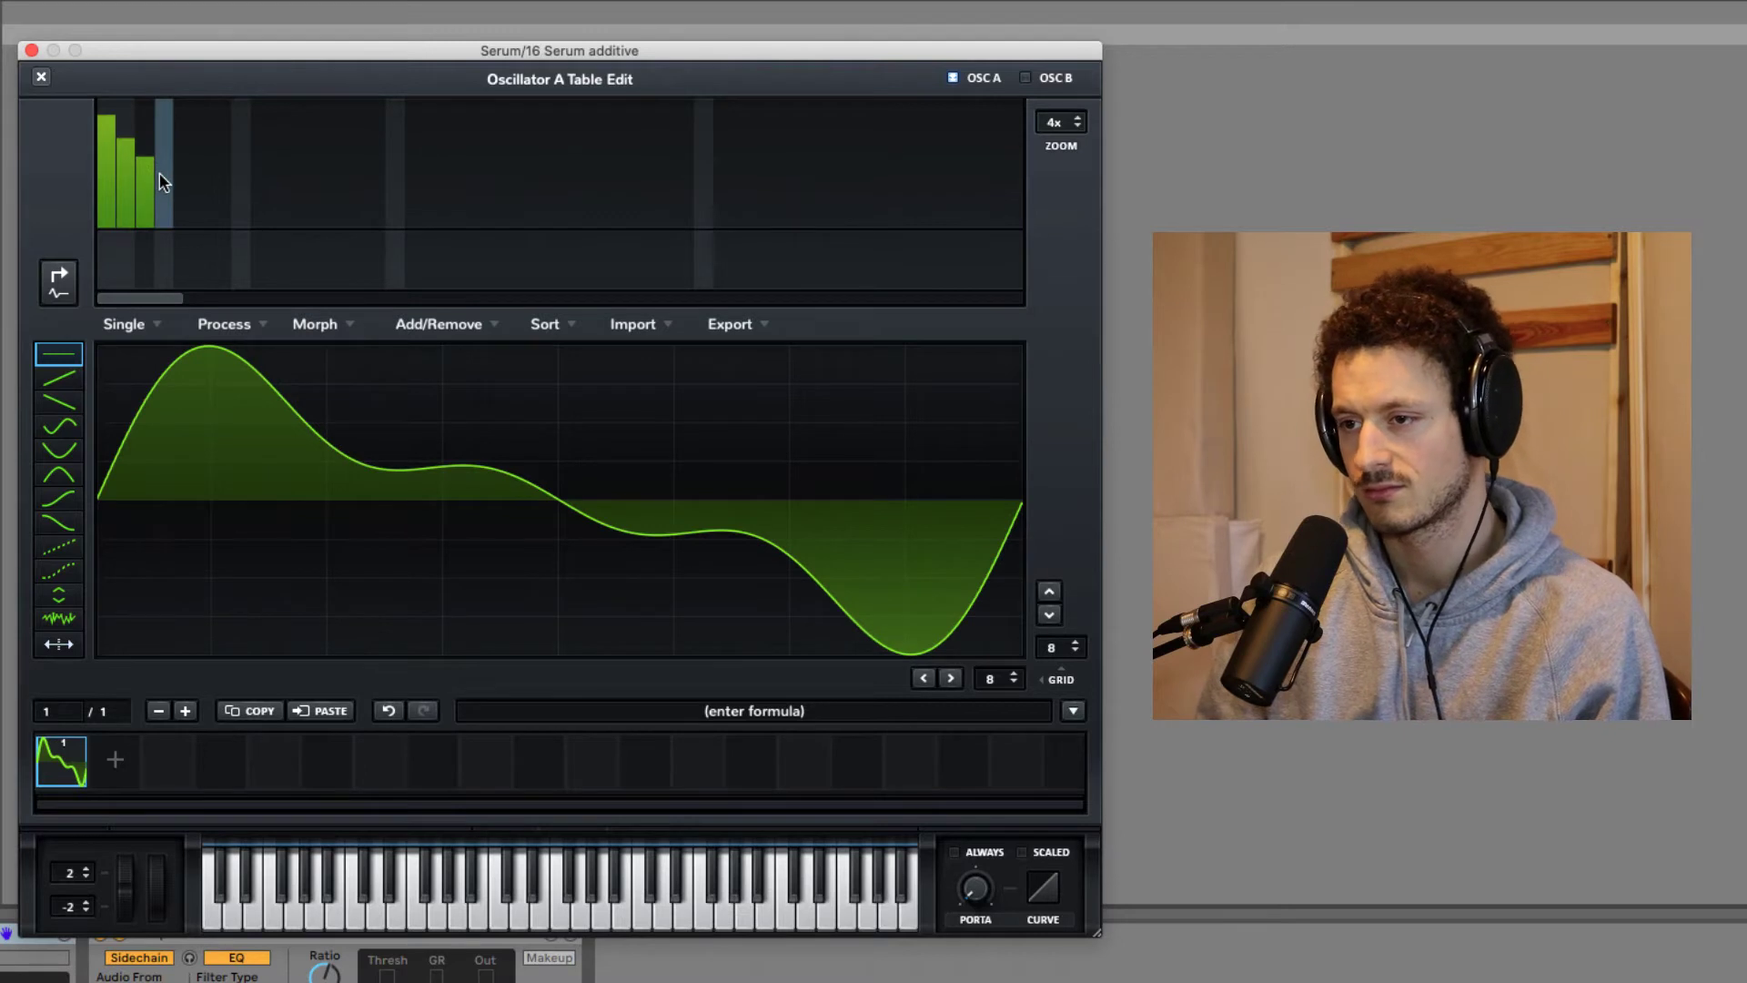
{"action": "left_click", "coordinate": [161, 175]}
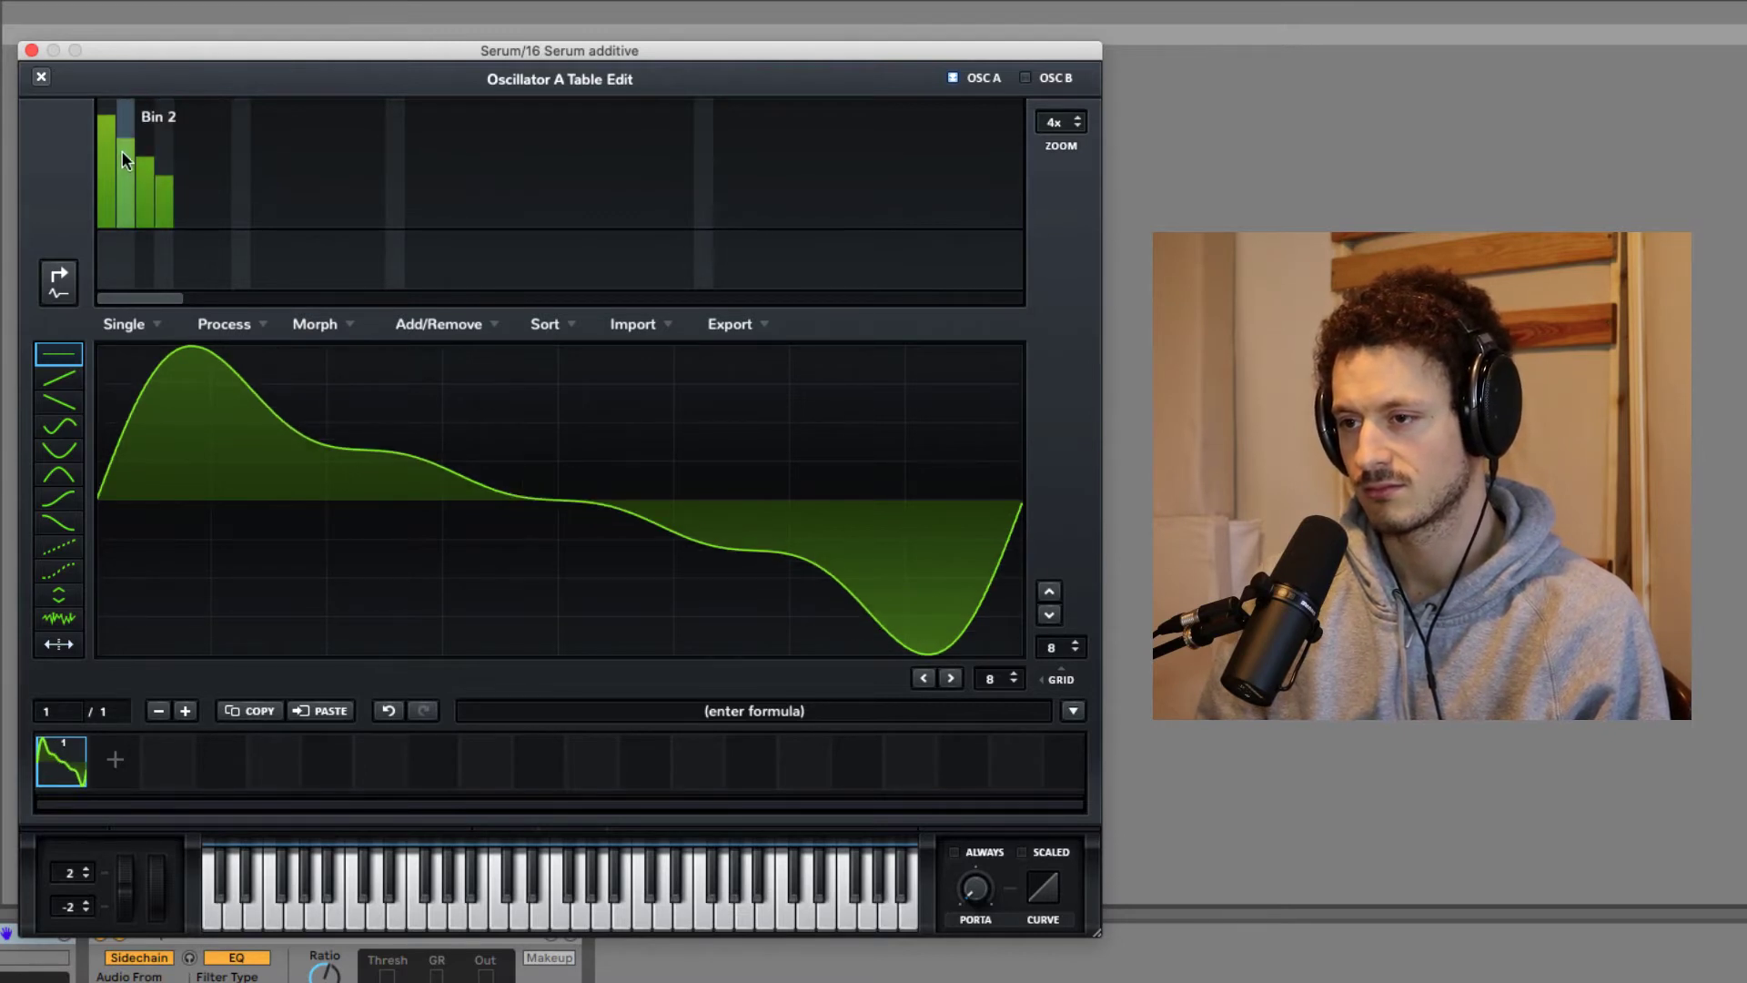
{"action": "mouse_move", "coordinate": [123, 135]}
{"action": "left_mouse_down"}
{"action": "mouse_move", "coordinate": [100, 169]}
{"action": "mouse_move", "coordinate": [124, 137]}
{"action": "mouse_move", "coordinate": [193, 152]}
{"action": "mouse_move", "coordinate": [198, 199]}
{"action": "mouse_move", "coordinate": [147, 153]}
{"action": "mouse_move", "coordinate": [148, 129]}
{"action": "mouse_move", "coordinate": [163, 164]}
{"action": "mouse_move", "coordinate": [170, 141]}
{"action": "mouse_move", "coordinate": [199, 189]}
{"action": "mouse_move", "coordinate": [125, 157]}
{"action": "mouse_move", "coordinate": [191, 178]}
{"action": "mouse_move", "coordinate": [206, 214]}
{"action": "mouse_move", "coordinate": [170, 188]}
{"action": "mouse_move", "coordinate": [187, 227]}
{"action": "mouse_move", "coordinate": [157, 189]}
{"action": "mouse_move", "coordinate": [193, 204]}
{"action": "mouse_move", "coordinate": [197, 234]}
{"action": "mouse_move", "coordinate": [187, 215]}
{"action": "mouse_move", "coordinate": [178, 243]}
{"action": "mouse_move", "coordinate": [103, 116]}
{"action": "left_mouse_up"}
Undo the recent harmonic edits and redraw harmonics 2–4 at descending levels.
{"action": "key", "text": "super+z"}
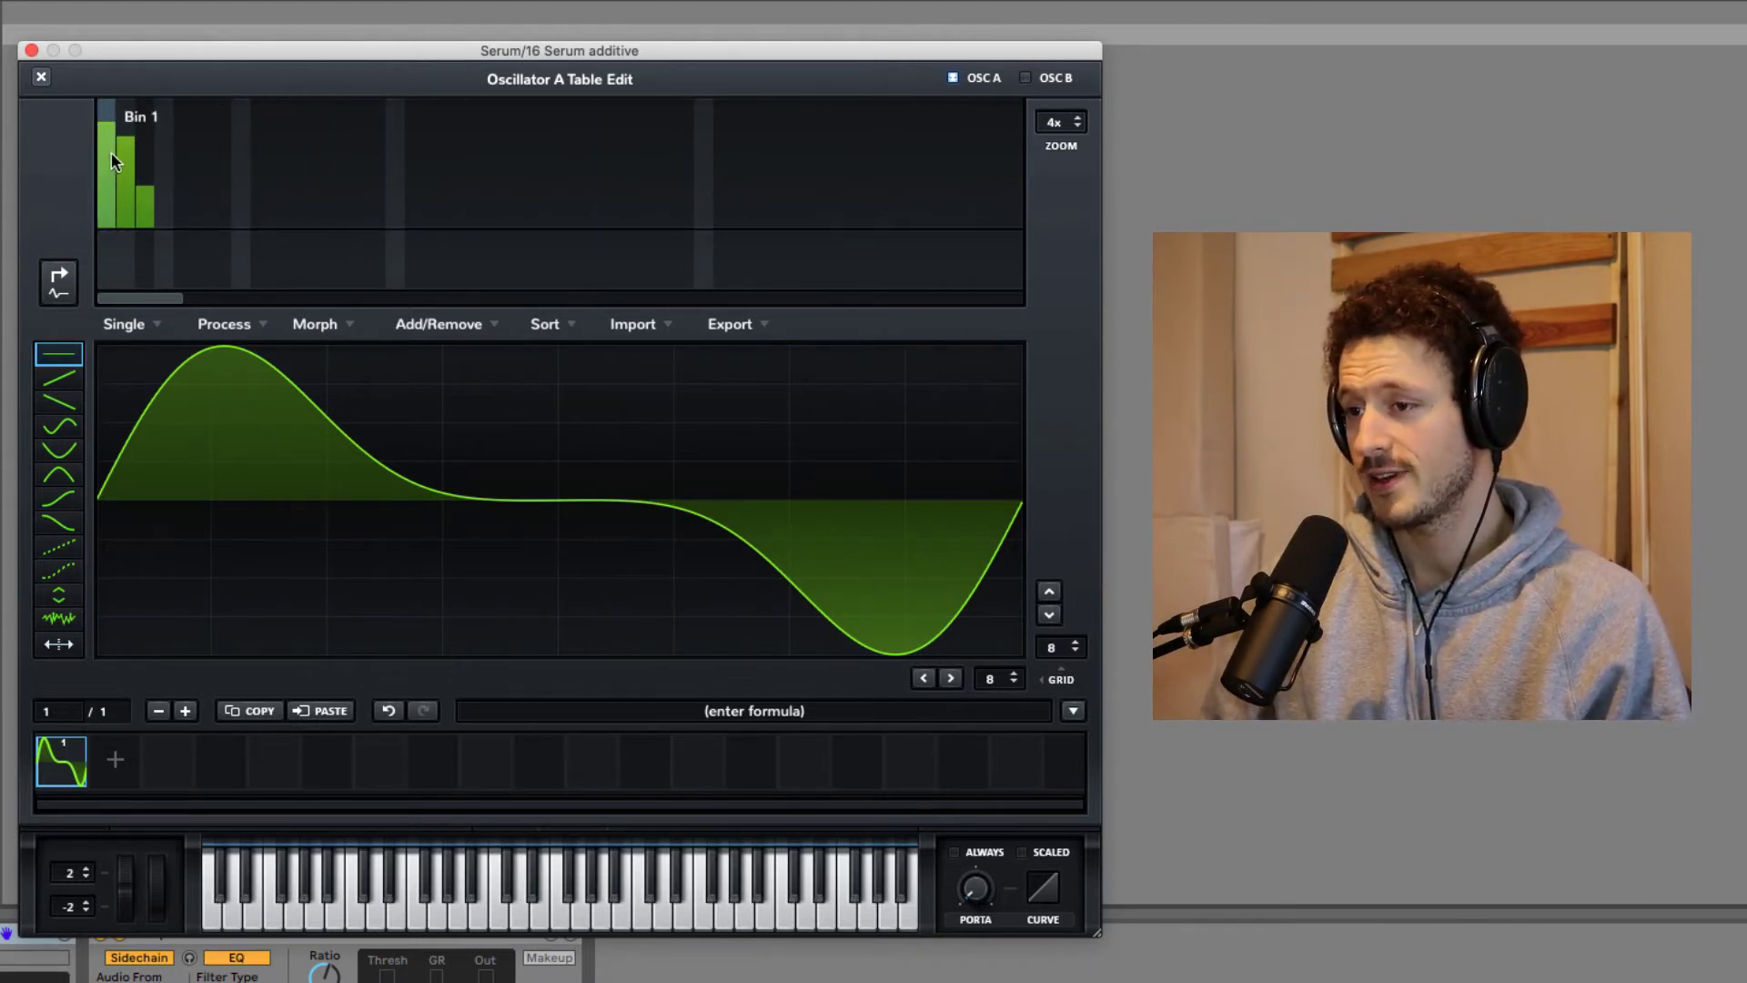
{"action": "left_click_drag", "start_coordinate": [122, 139], "coordinate": [167, 150]}
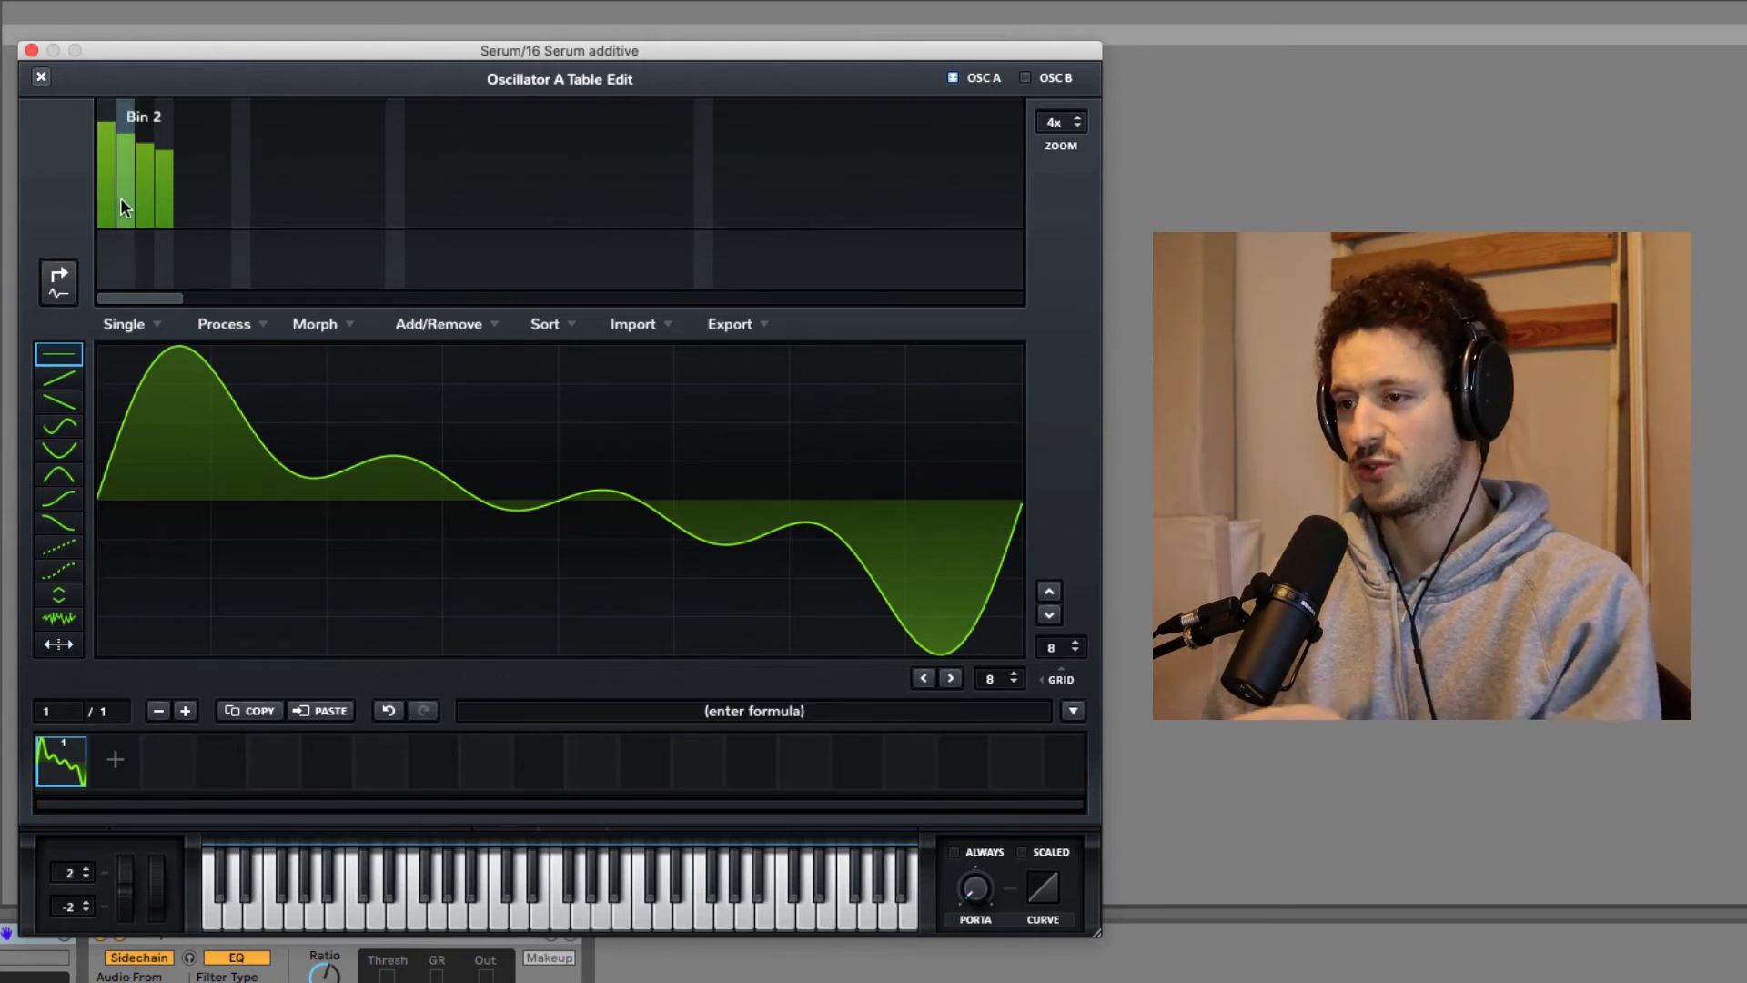
Add harmonics 5 through 10 at steadily falling levels.
{"action": "left_click", "coordinate": [183, 164]}
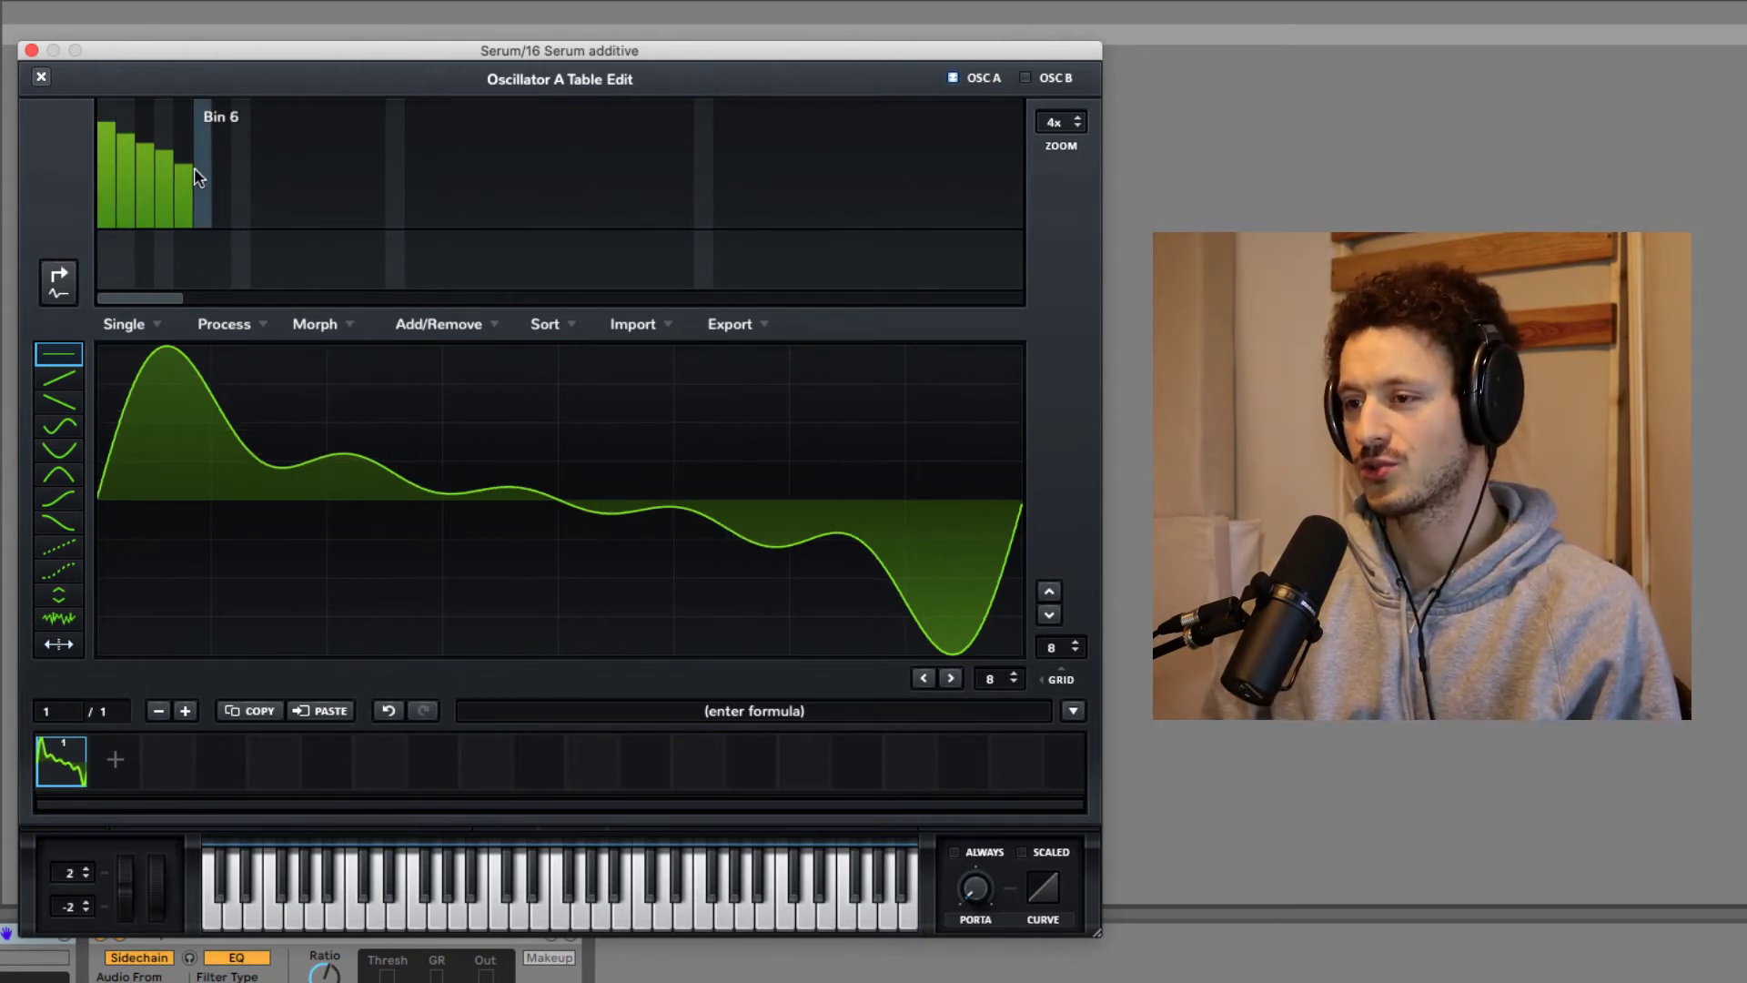
{"action": "left_click", "coordinate": [202, 174]}
{"action": "left_click", "coordinate": [222, 184]}
{"action": "left_click", "coordinate": [240, 194]}
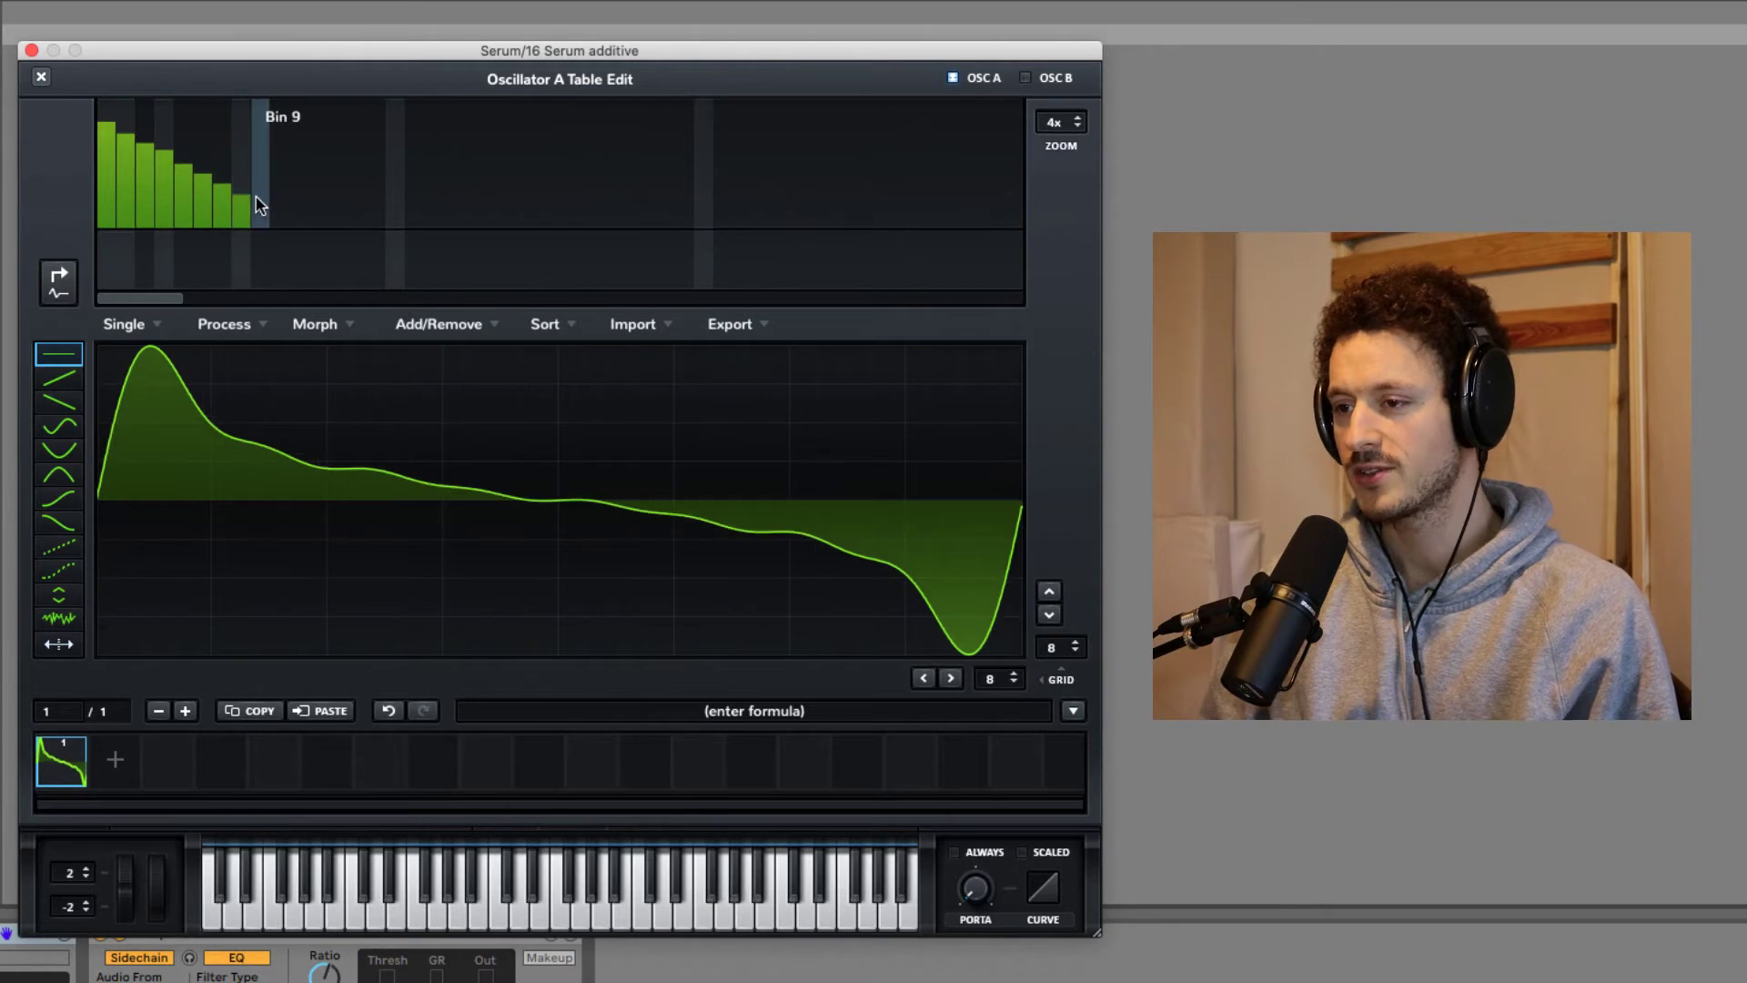
{"action": "left_click", "coordinate": [260, 206]}
{"action": "left_click", "coordinate": [281, 222]}
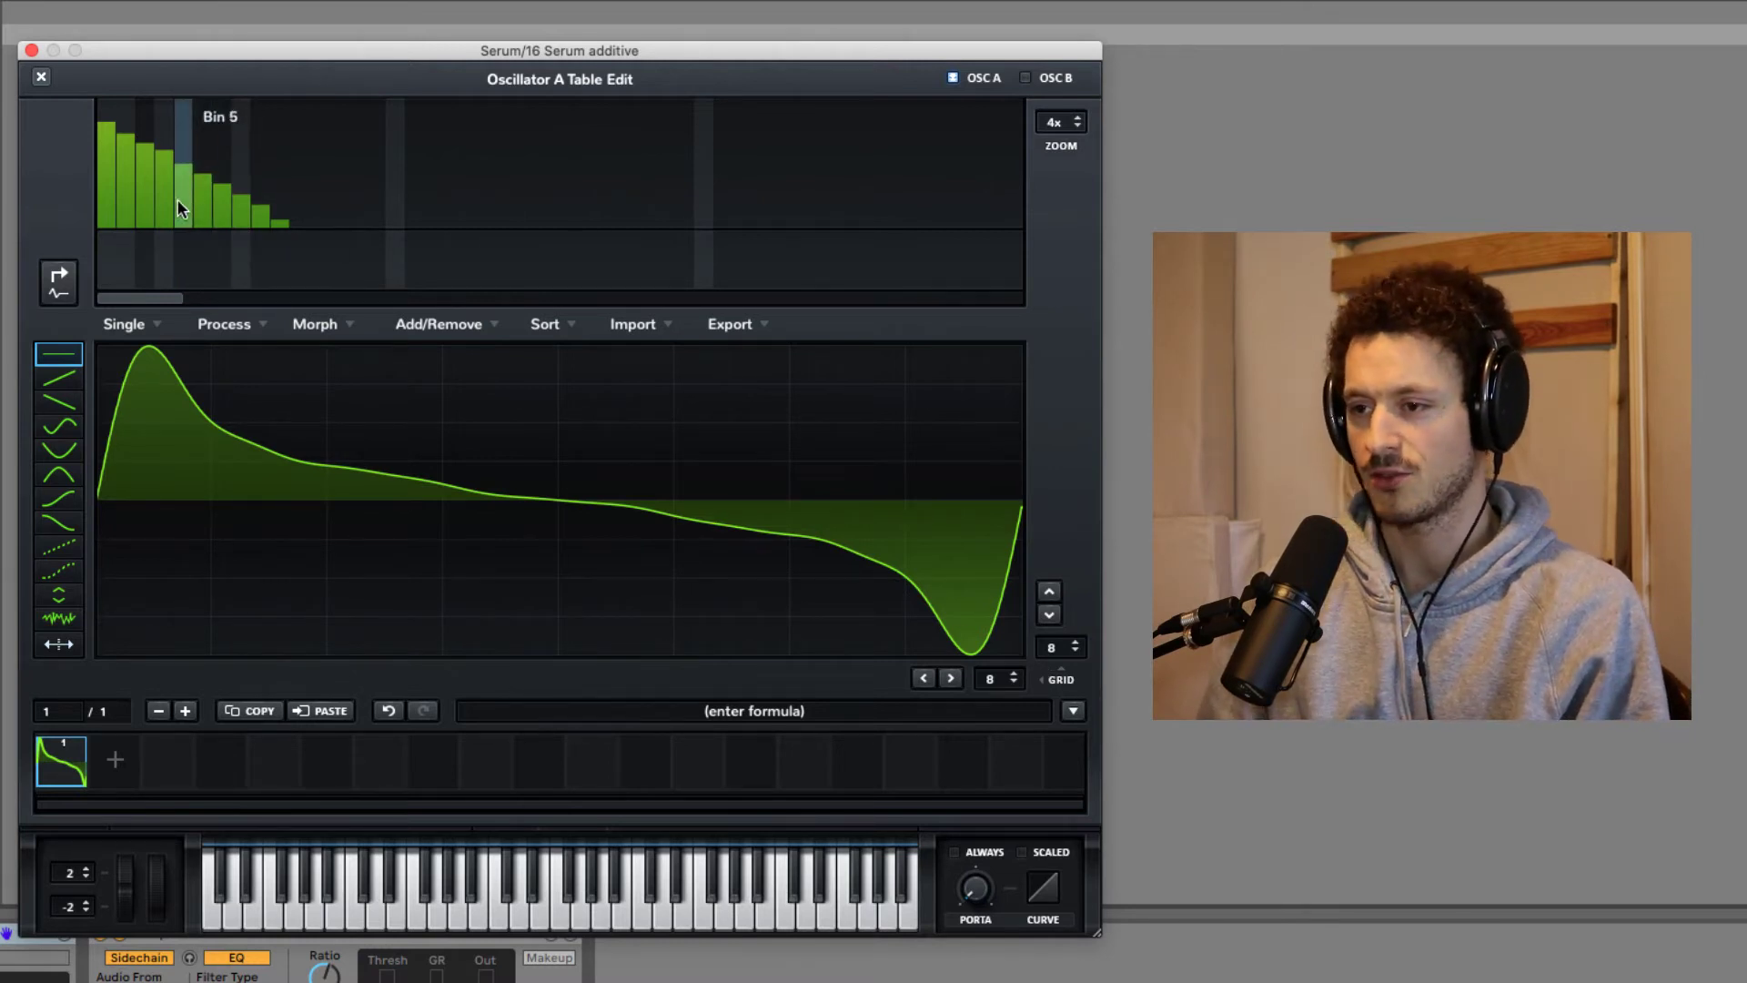
Silence the even harmonics 2, 4, 6, 8 and 10, leaving only the odd ones.
{"action": "left_click_drag", "start_coordinate": [126, 149], "coordinate": [137, 241]}
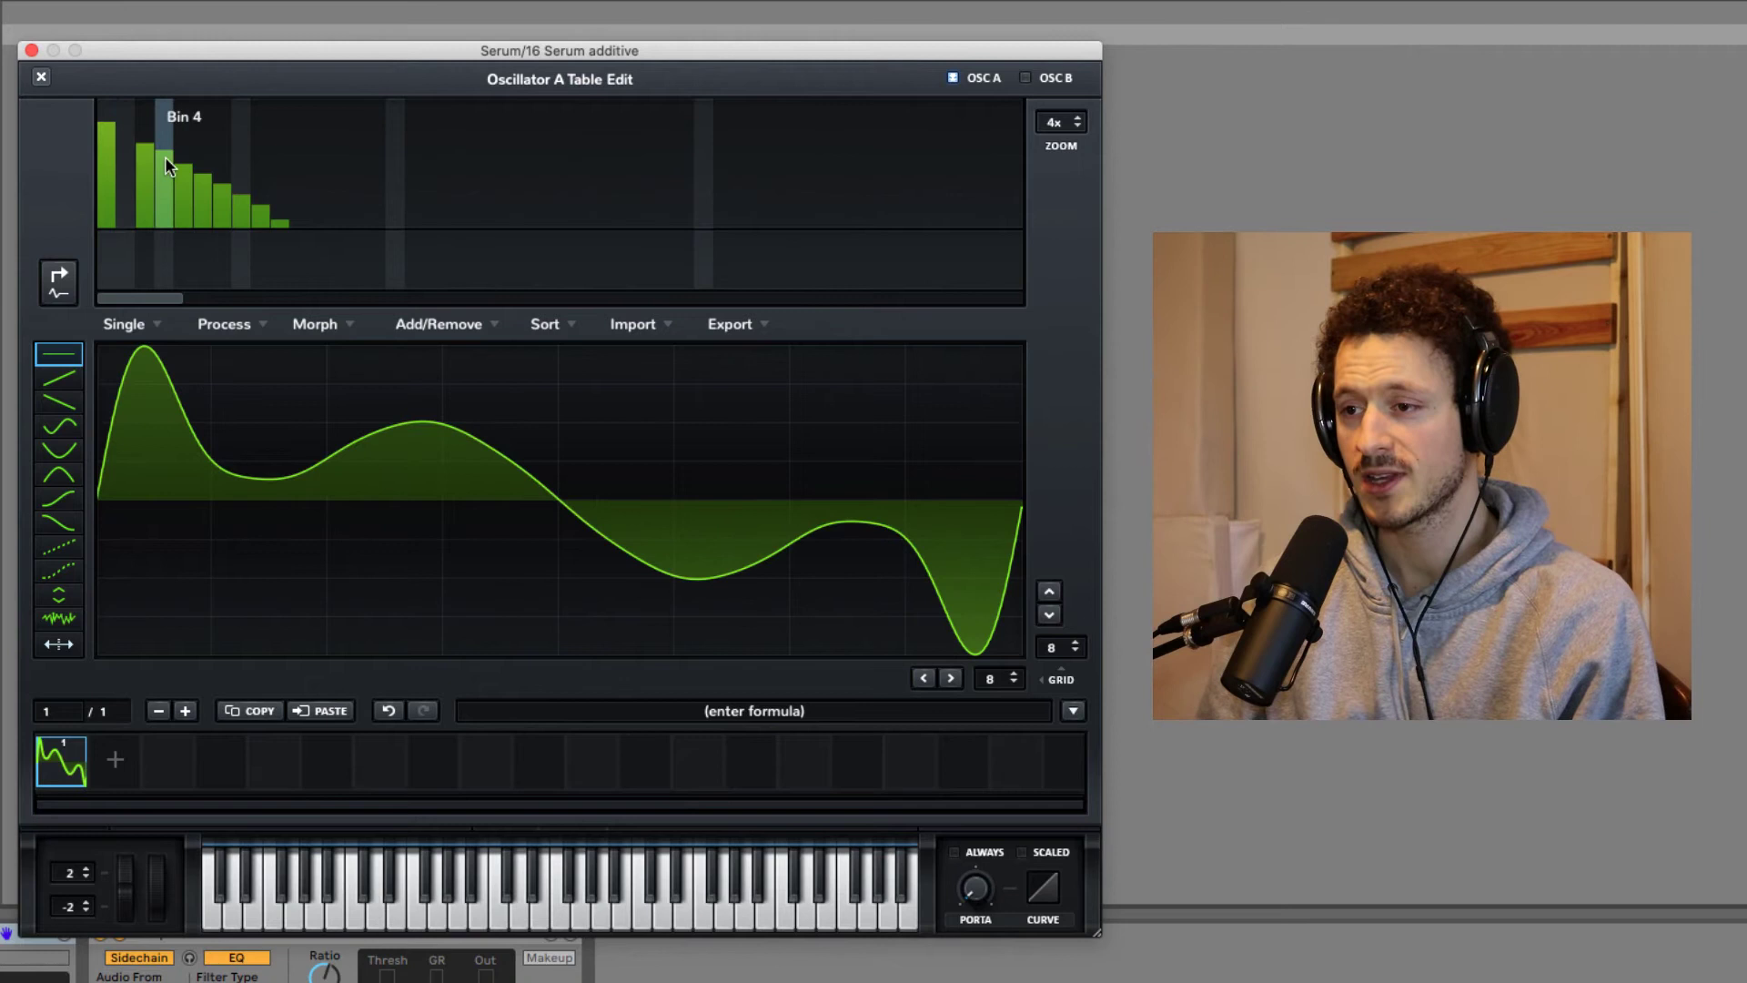
{"action": "mouse_move", "coordinate": [166, 156]}
{"action": "left_mouse_down"}
{"action": "mouse_move", "coordinate": [164, 223]}
{"action": "mouse_move", "coordinate": [206, 171]}
{"action": "mouse_move", "coordinate": [201, 226]}
{"action": "mouse_move", "coordinate": [236, 198]}
{"action": "mouse_move", "coordinate": [243, 240]}
{"action": "left_mouse_up"}
{"action": "left_click", "coordinate": [205, 167]}
{"action": "left_click", "coordinate": [279, 221]}
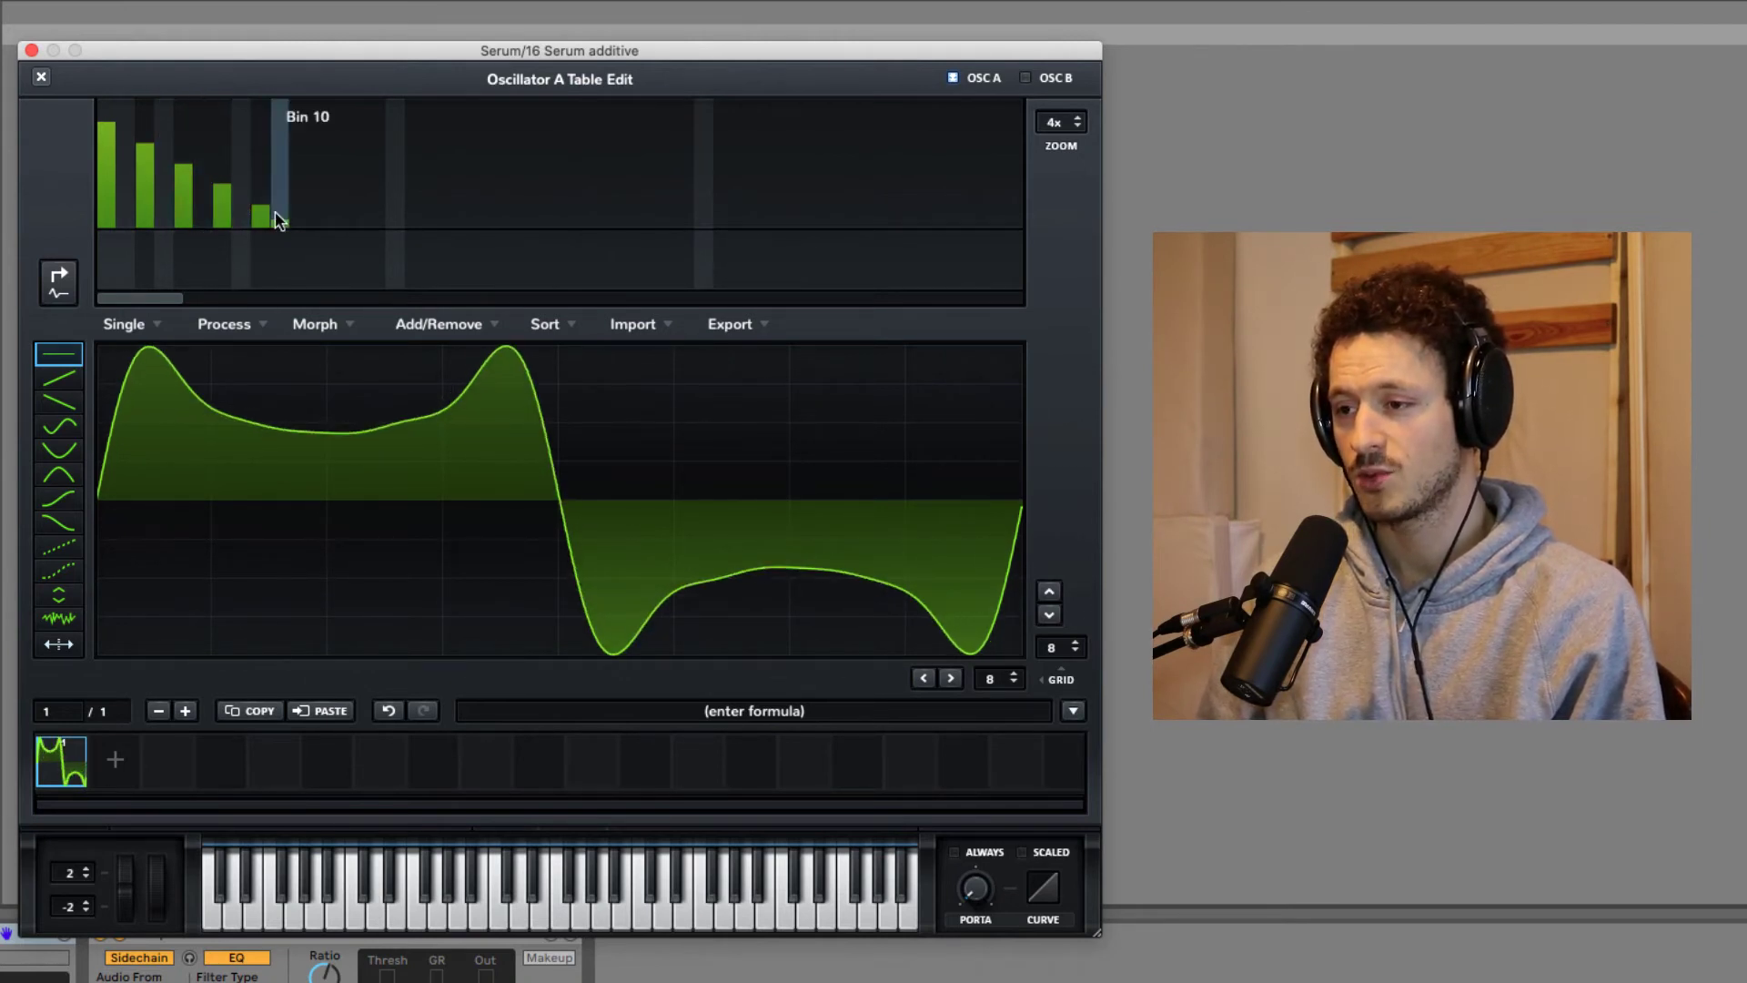
Rebalance the odd harmonics: fifth near 58%, third around 43–67%, fundamental at full level.
{"action": "left_click_drag", "start_coordinate": [178, 172], "coordinate": [180, 159]}
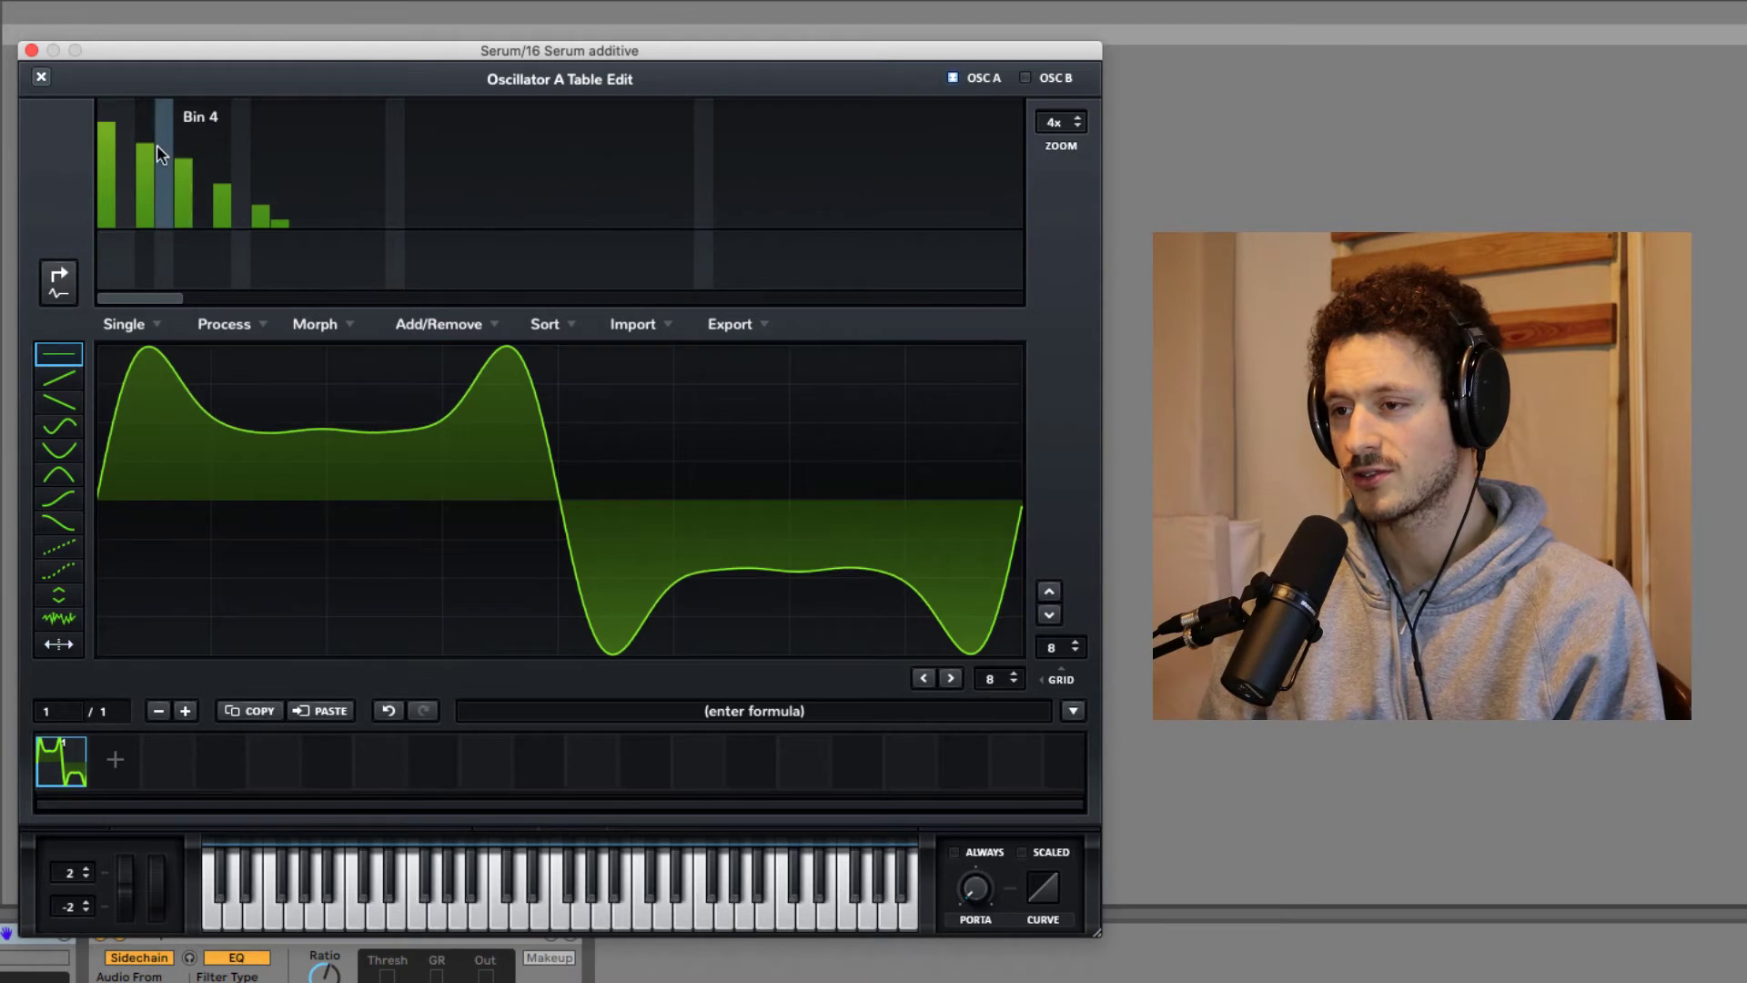
{"action": "left_click", "coordinate": [152, 139]}
{"action": "left_click", "coordinate": [167, 173]}
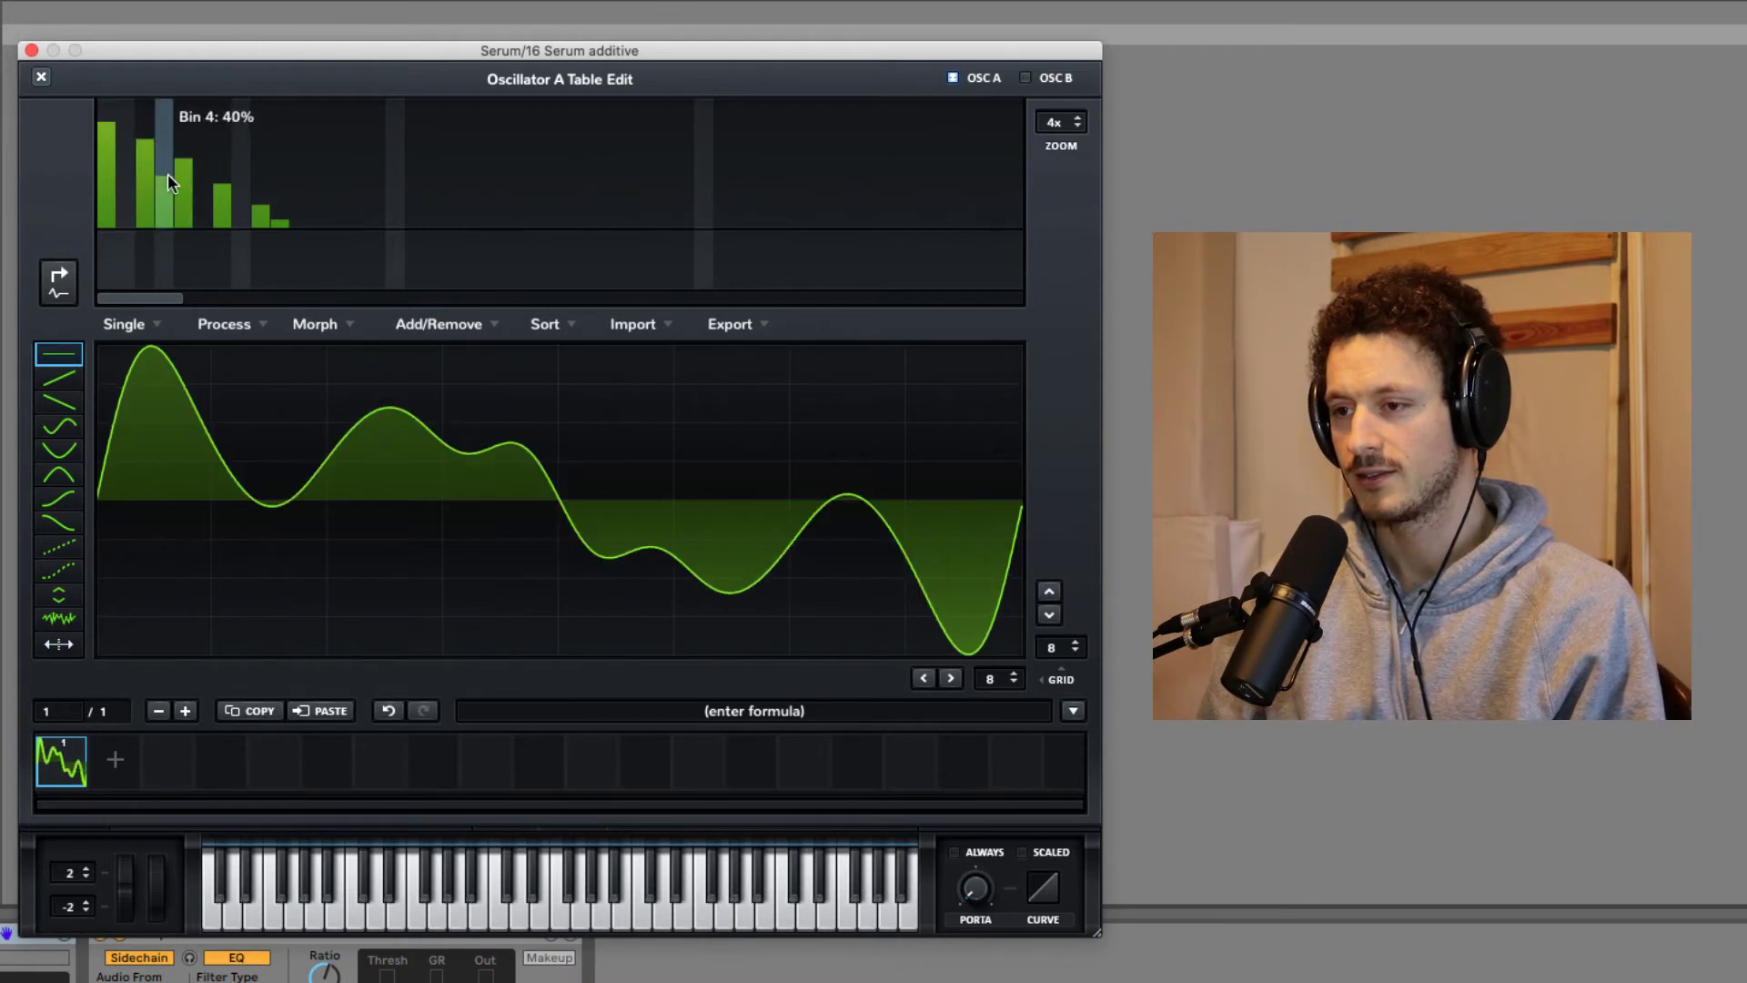
{"action": "left_click_drag", "start_coordinate": [168, 173], "coordinate": [170, 238]}
{"action": "left_click", "coordinate": [183, 156]}
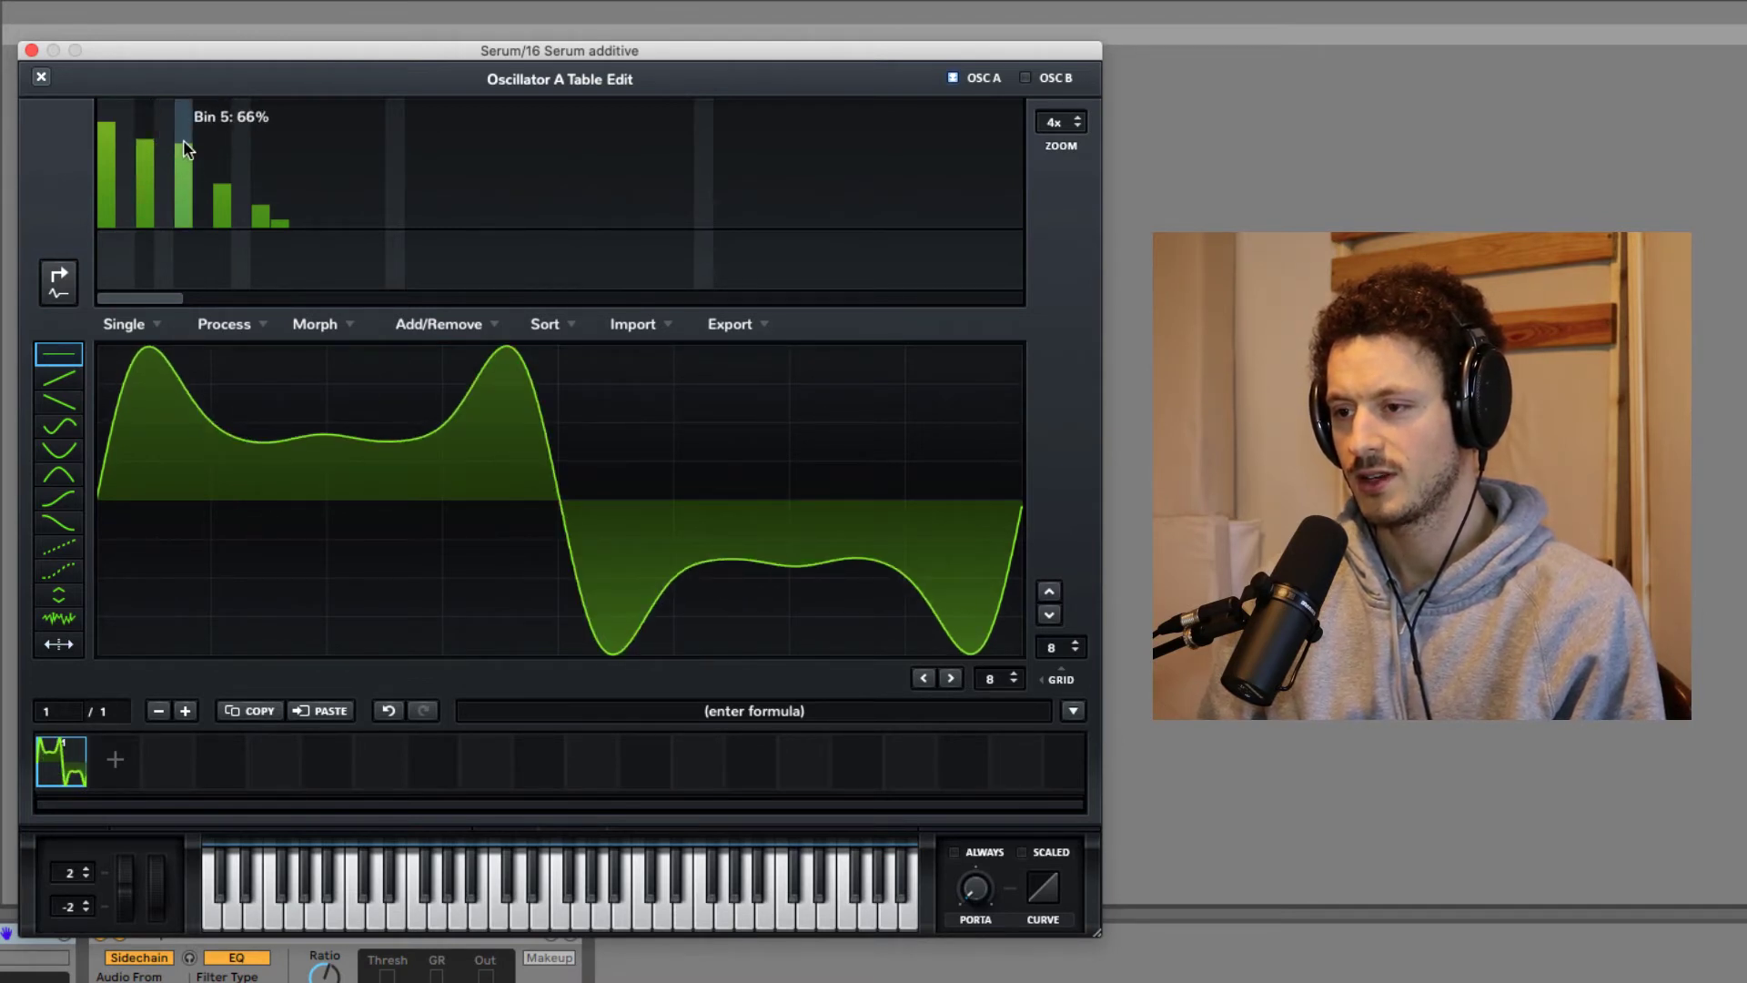
{"action": "left_click", "coordinate": [147, 149]}
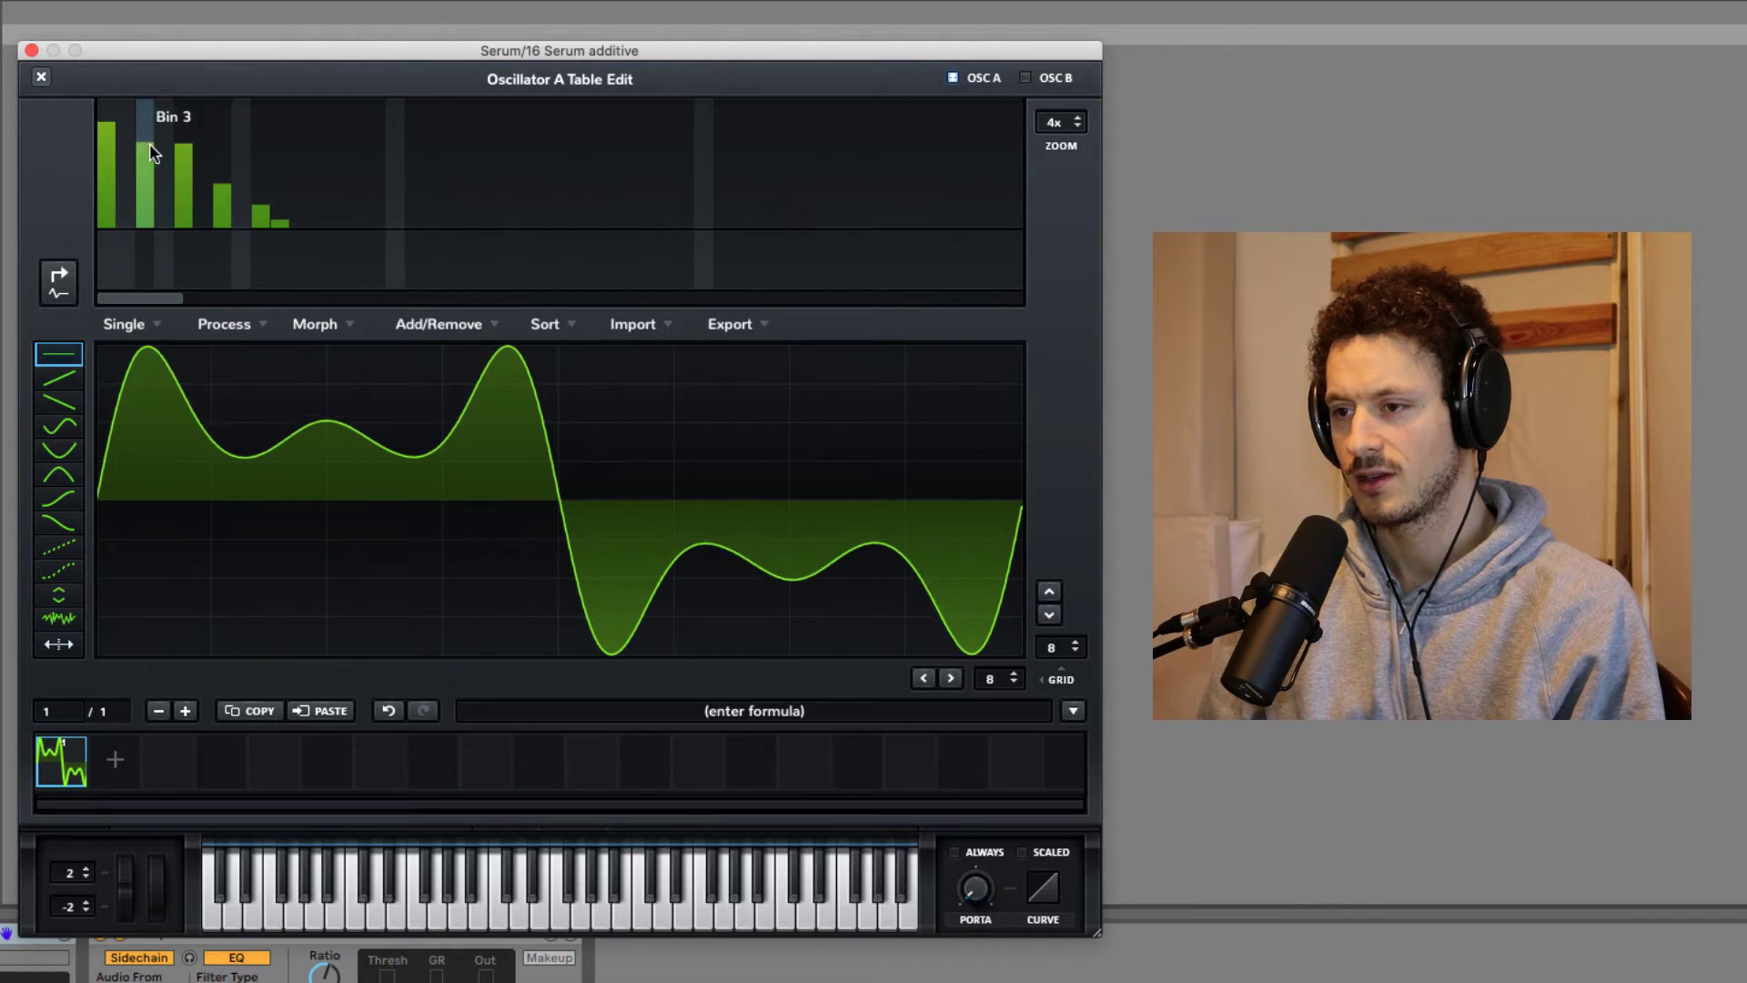
{"action": "left_click", "coordinate": [144, 136]}
{"action": "left_click", "coordinate": [107, 109]}
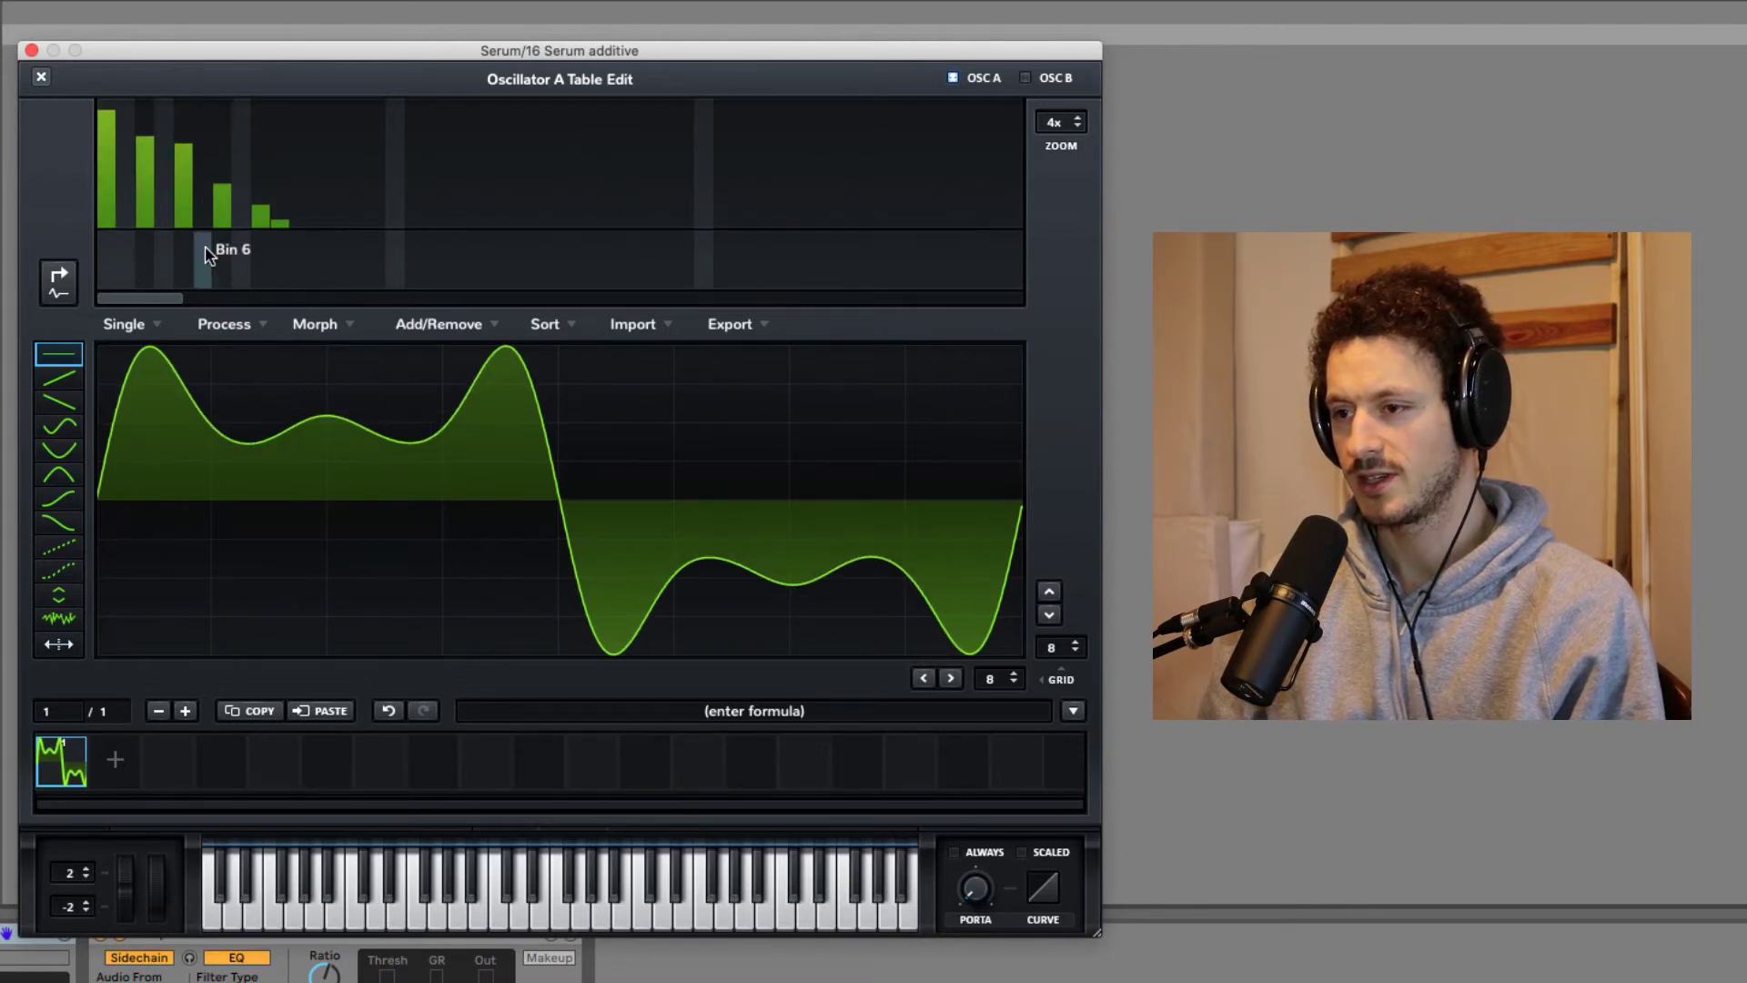
Set odd bins 7, 9, 11 and 13 to about 50%, 41%, 26% and a small level.
{"action": "left_click", "coordinate": [222, 166]}
{"action": "left_click", "coordinate": [258, 175]}
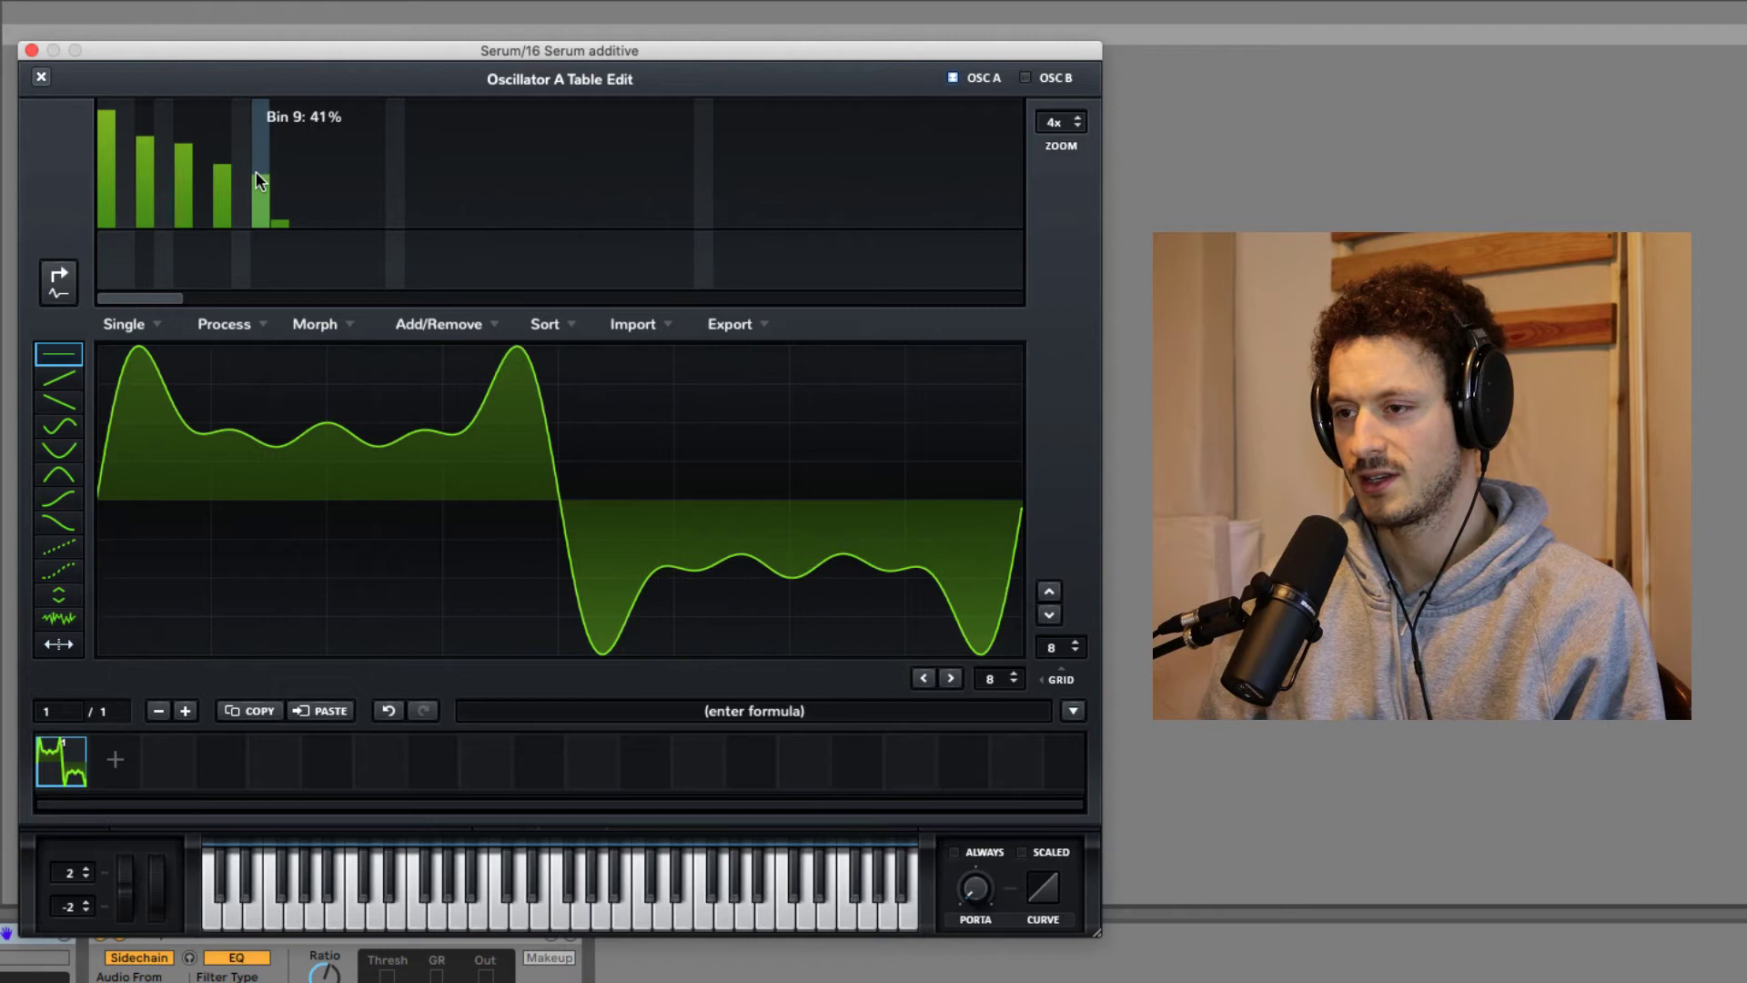
{"action": "left_click", "coordinate": [293, 193]}
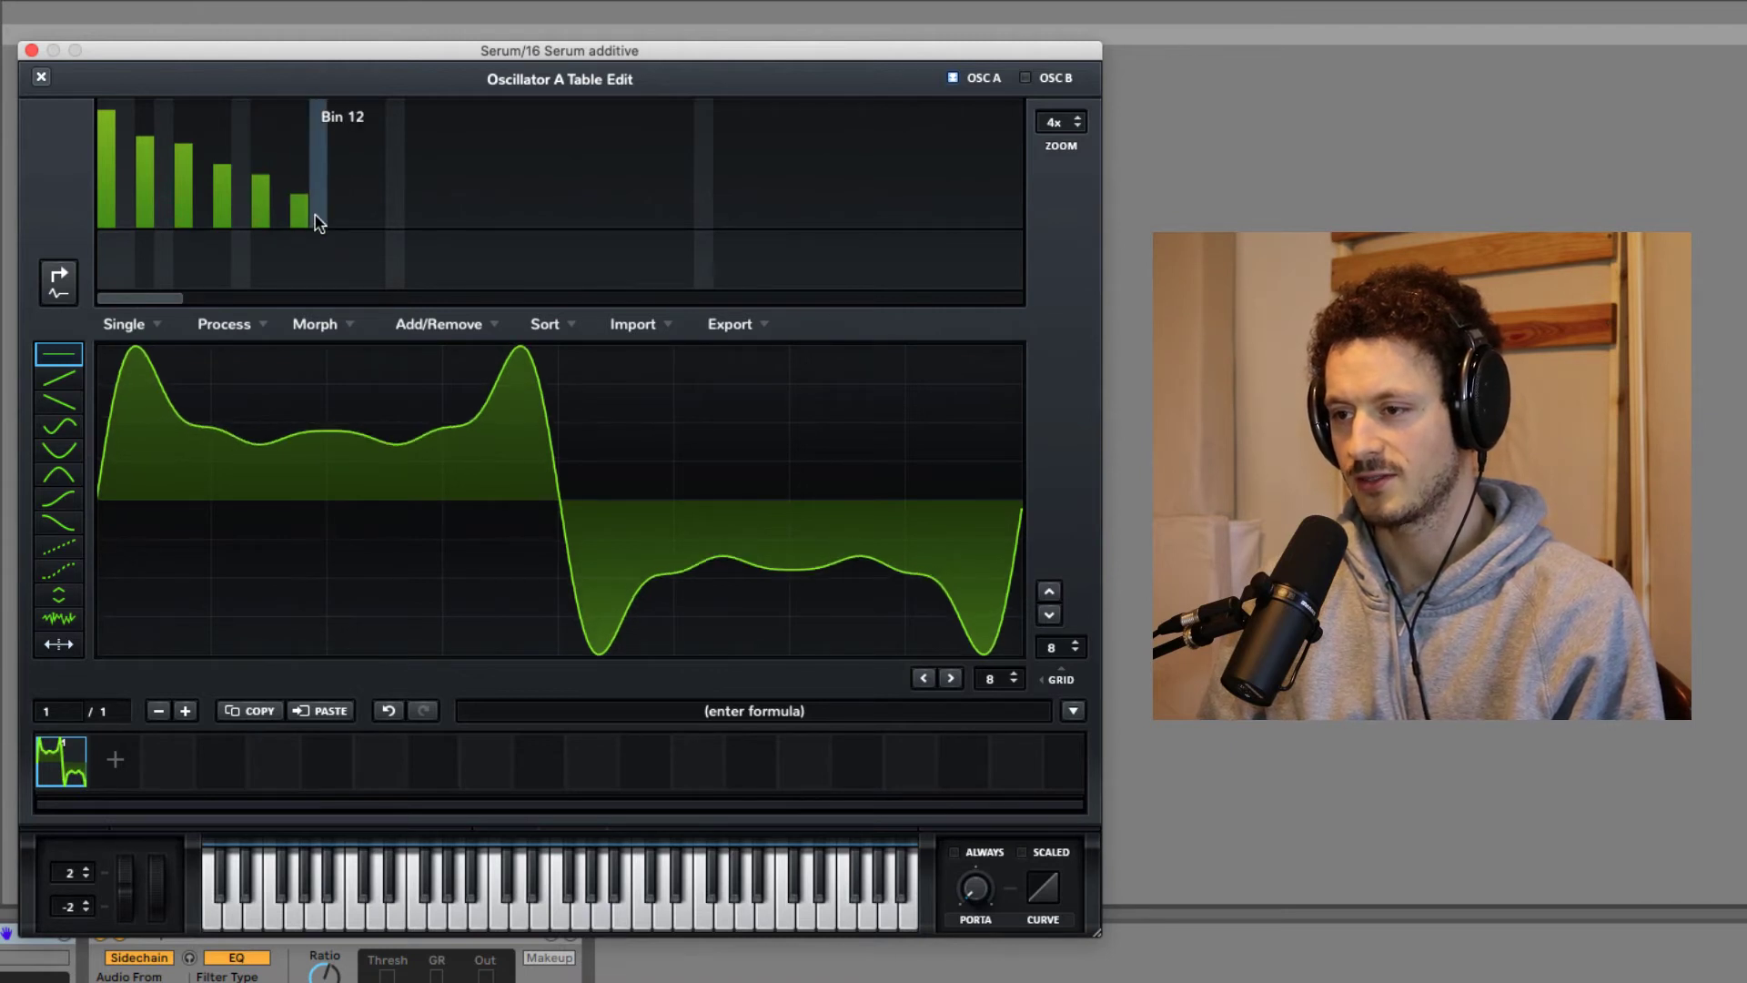
{"action": "left_click", "coordinate": [337, 213]}
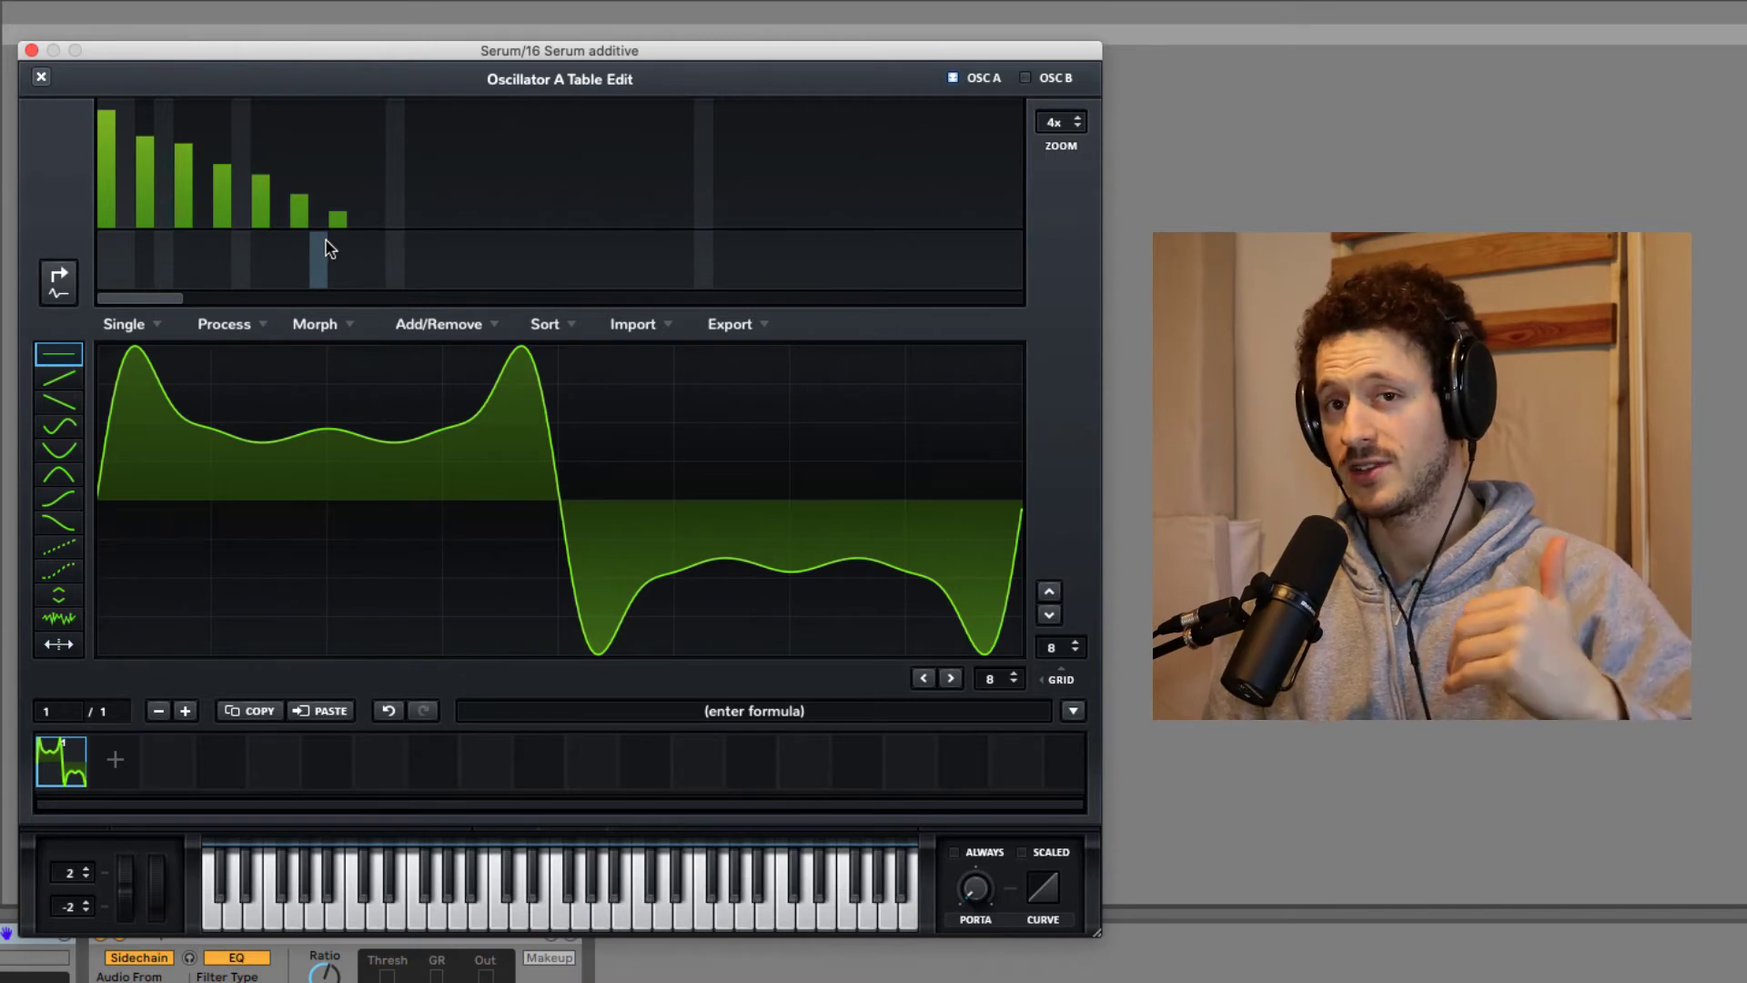
Zero every harmonic, then raise bins 1–5 to about 70% and Bin 6 to about 54%.
{"action": "left_click_drag", "start_coordinate": [342, 230], "coordinate": [109, 235]}
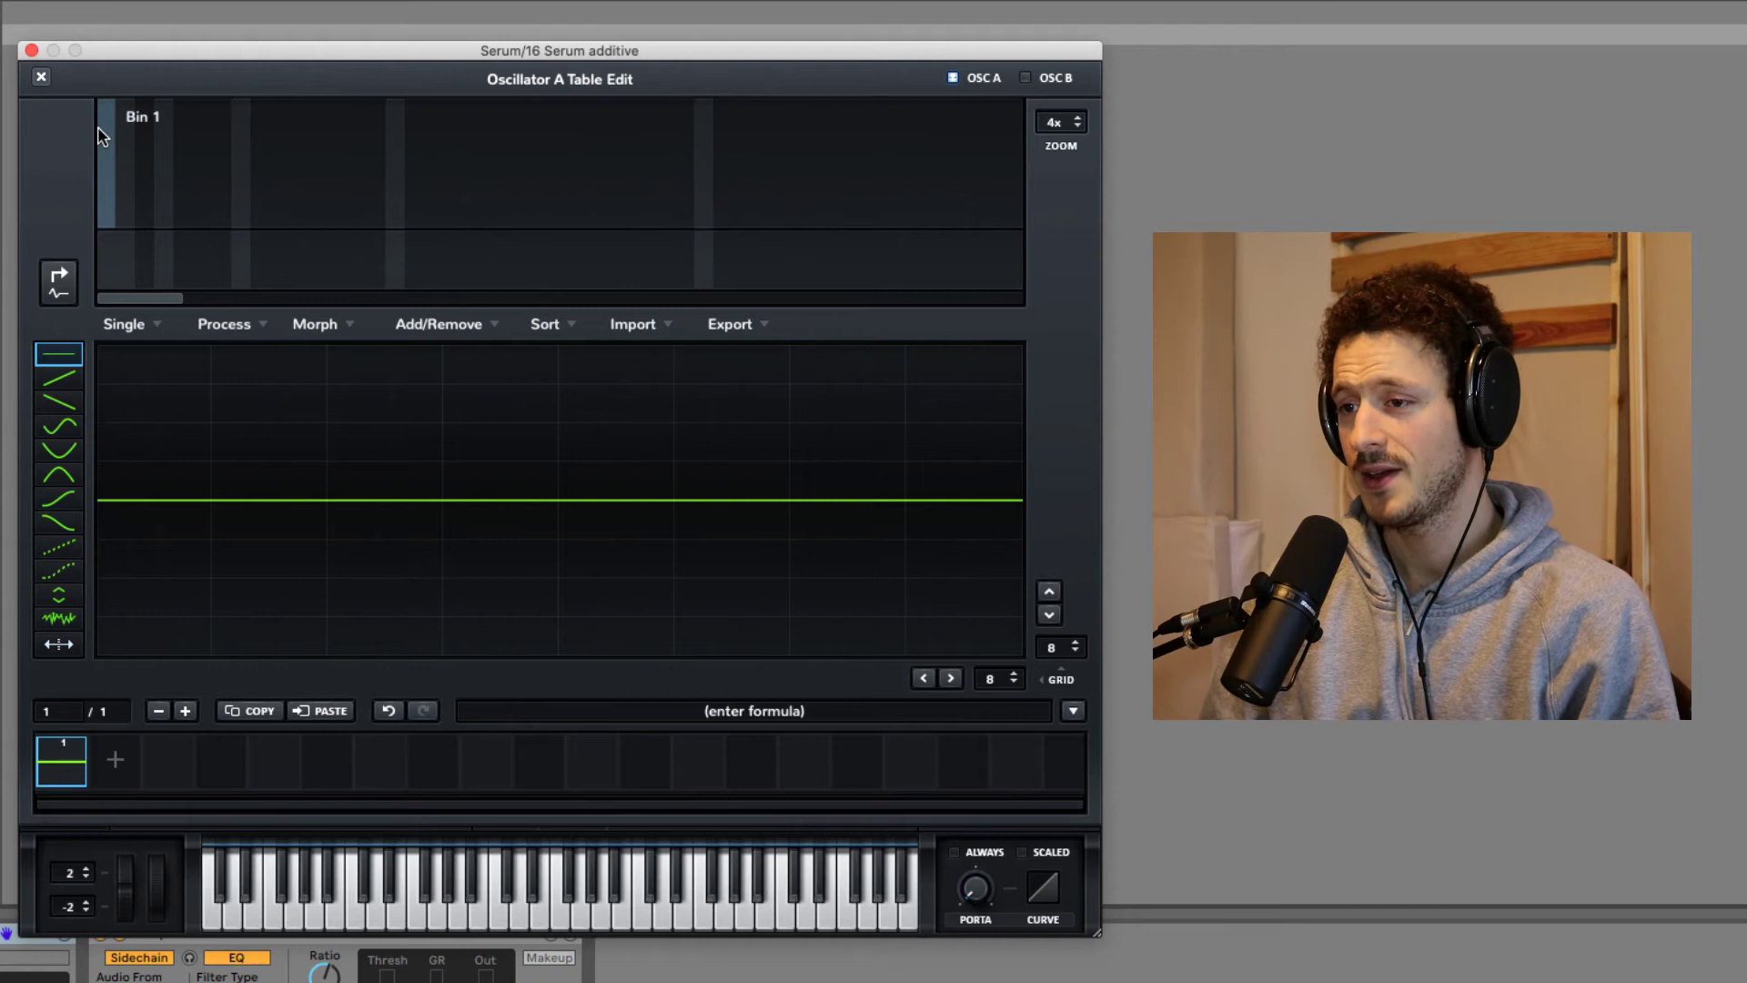
{"action": "left_click_drag", "start_coordinate": [102, 137], "coordinate": [194, 138]}
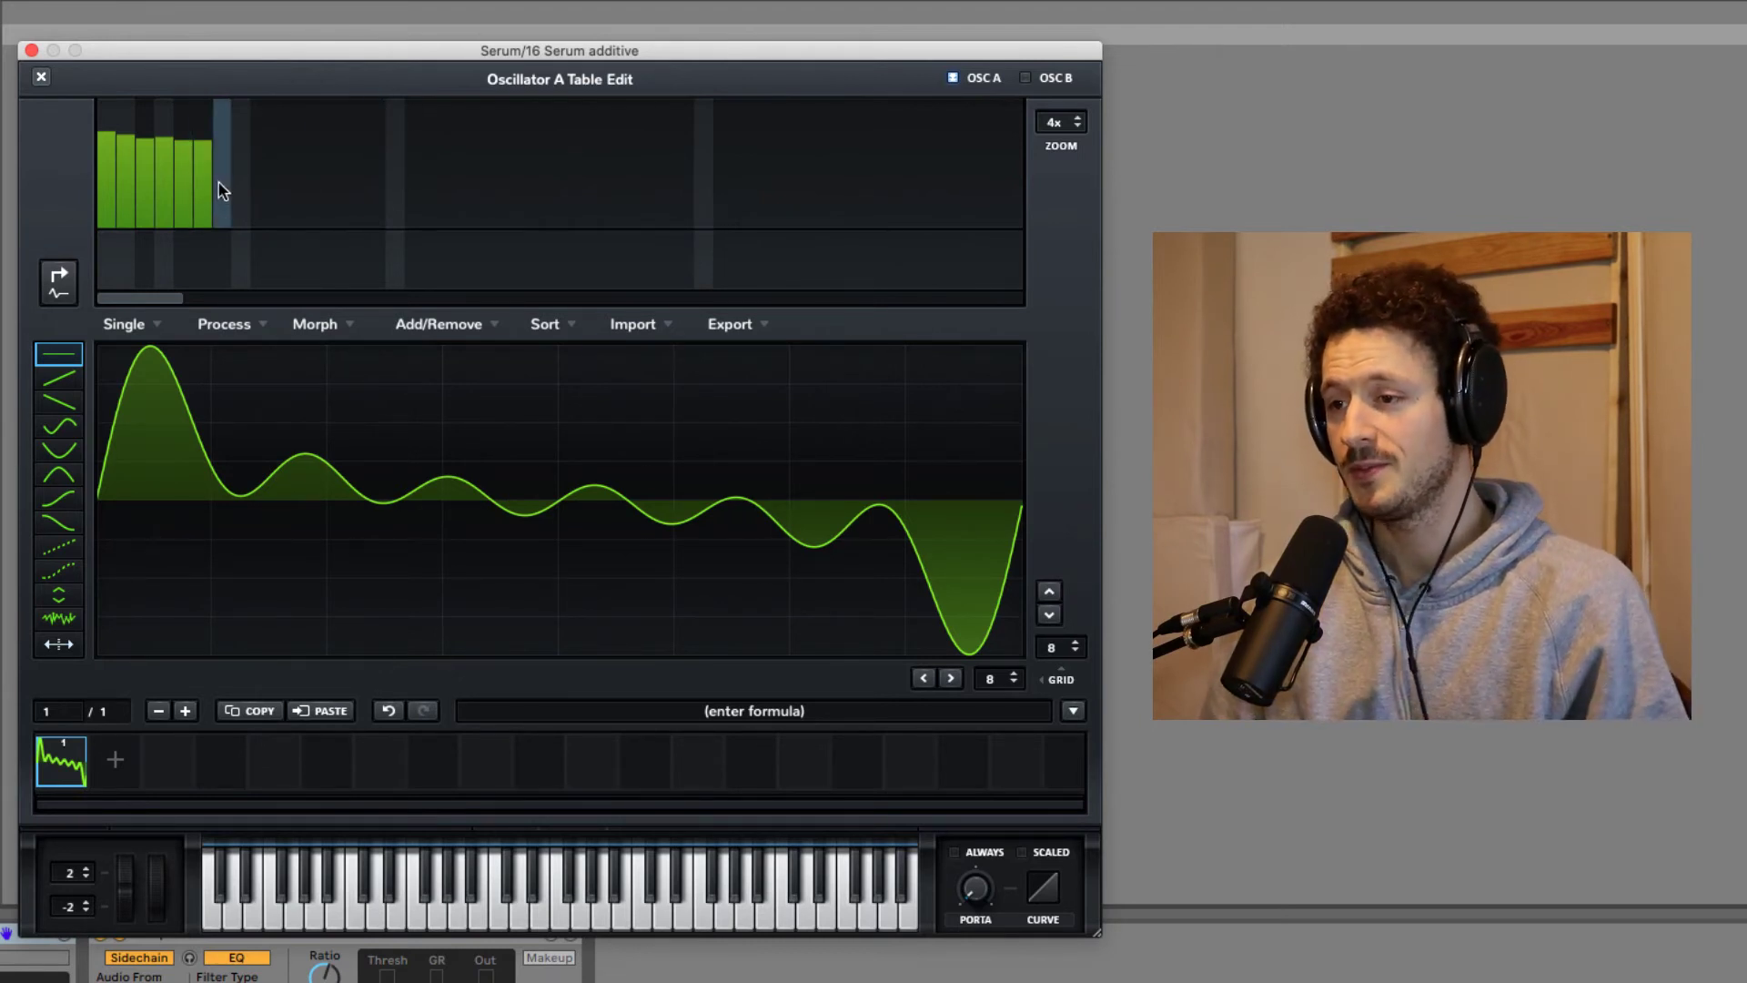
{"action": "left_click_drag", "start_coordinate": [207, 150], "coordinate": [205, 166]}
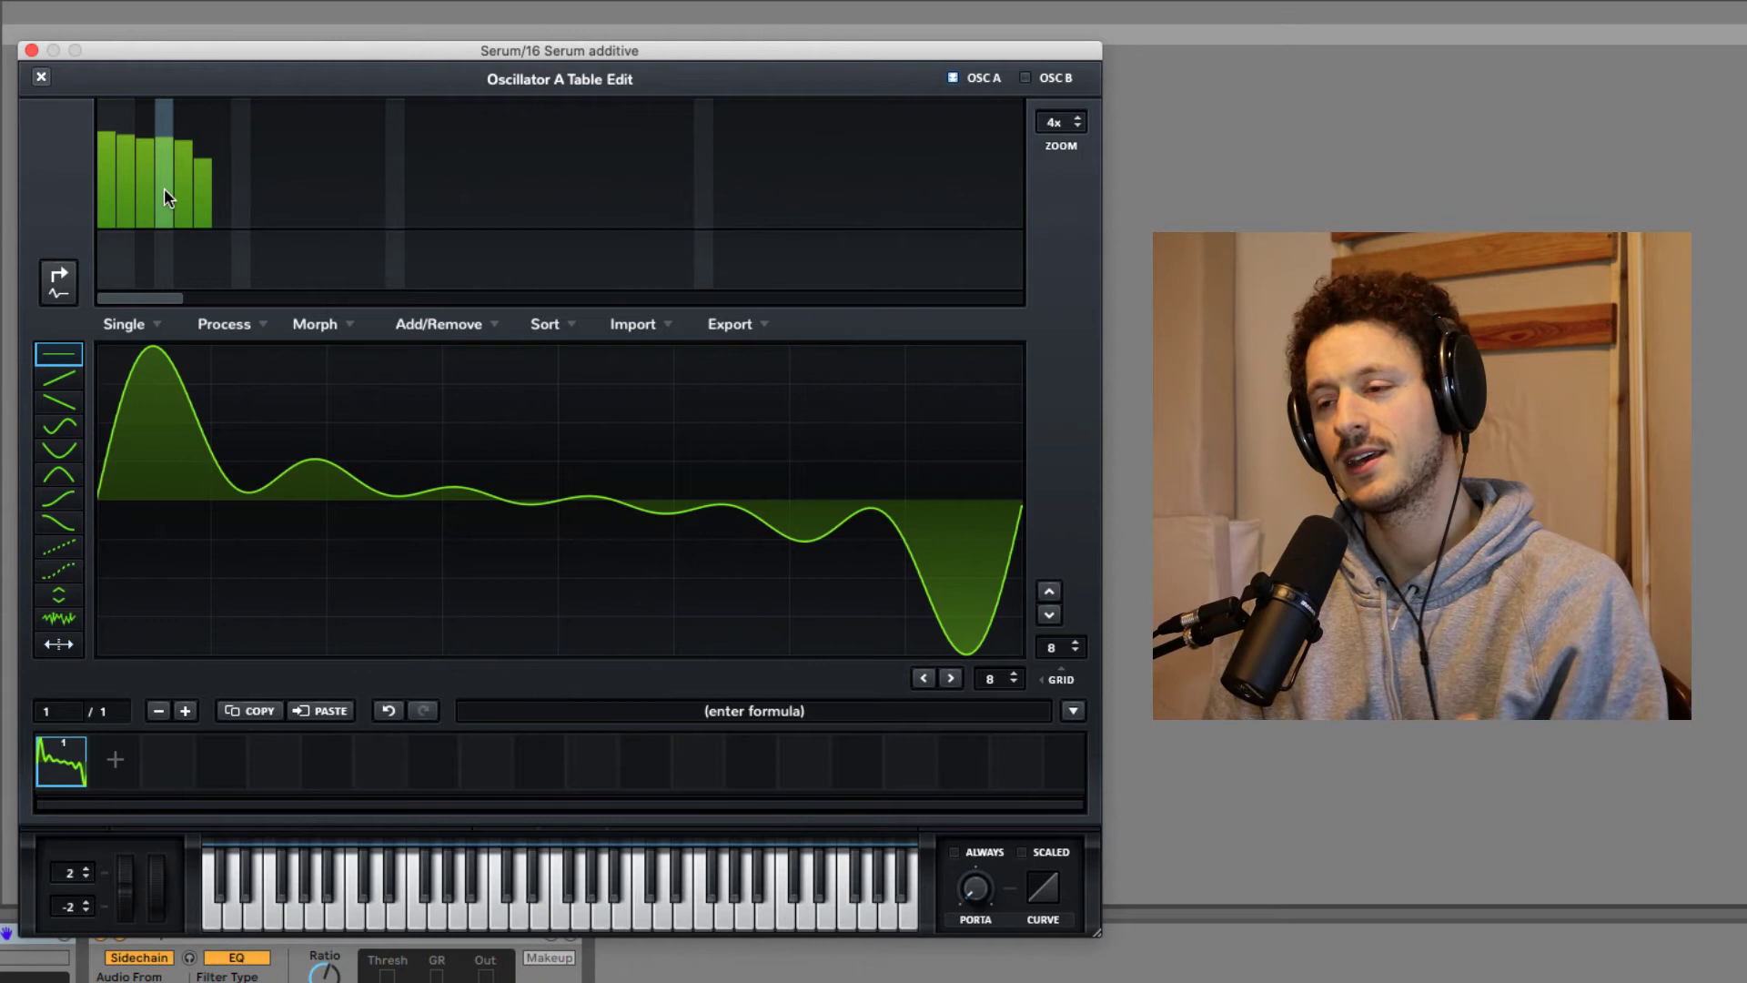
Pull bins 3–6 down, first to about 52%, then to small levels near zero.
{"action": "mouse_move", "coordinate": [155, 173]}
{"action": "left_mouse_down"}
{"action": "mouse_move", "coordinate": [149, 156]}
{"action": "mouse_move", "coordinate": [175, 159]}
{"action": "mouse_move", "coordinate": [165, 140]}
{"action": "mouse_move", "coordinate": [183, 172]}
{"action": "left_mouse_up"}
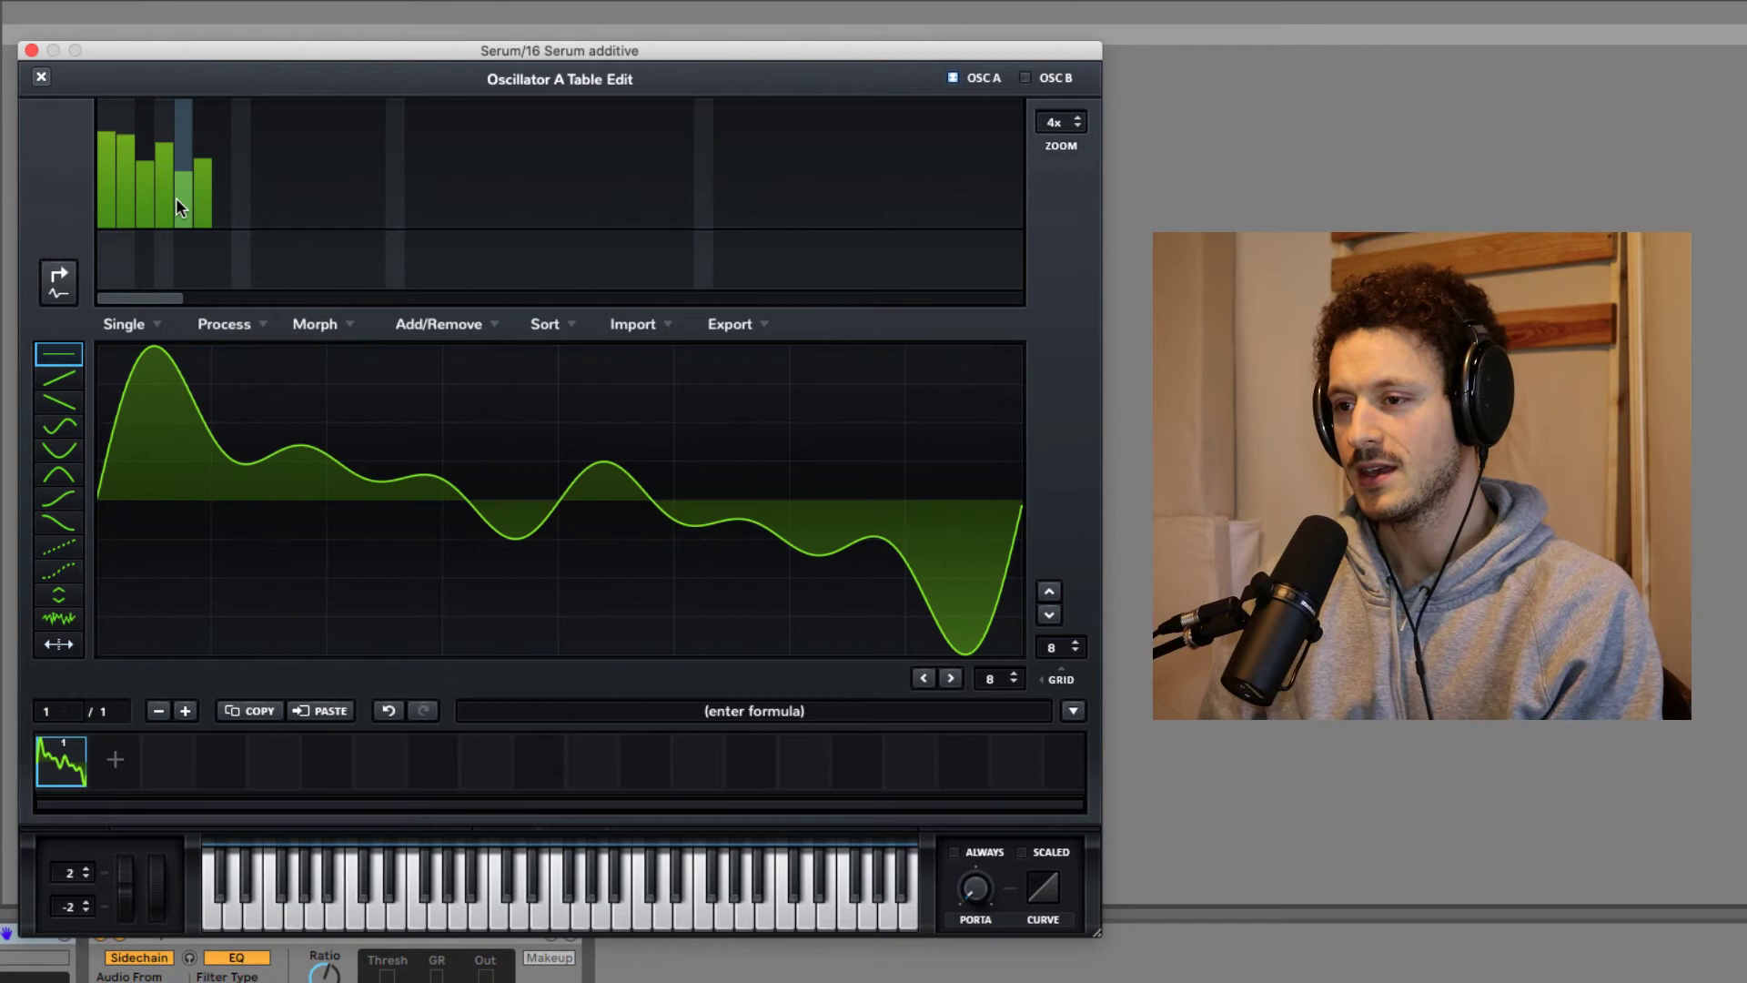
{"action": "mouse_move", "coordinate": [202, 193]}
{"action": "left_mouse_down"}
{"action": "mouse_move", "coordinate": [182, 218]}
{"action": "mouse_move", "coordinate": [125, 220]}
{"action": "mouse_move", "coordinate": [202, 223]}
{"action": "mouse_move", "coordinate": [187, 222]}
{"action": "left_mouse_up"}
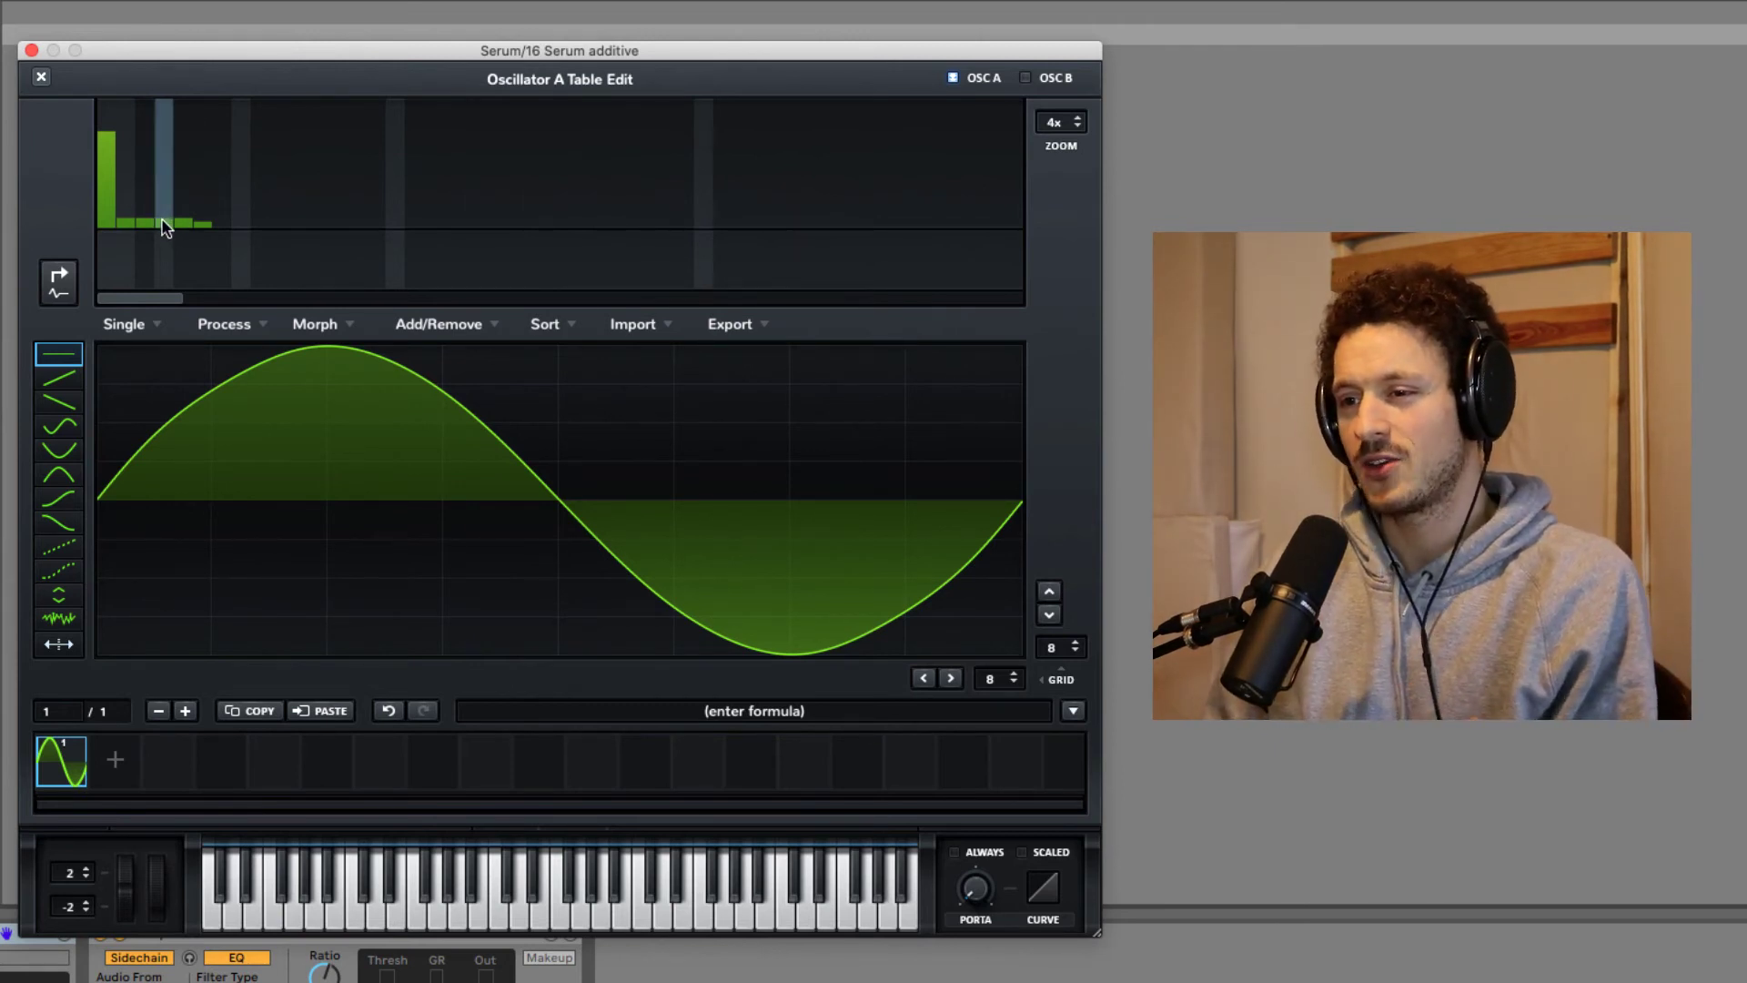
Tweak bins 3–5, ending with Bin 3 near 33%, Bin 4 removed and Bin 5 around 10%.
{"action": "mouse_move", "coordinate": [169, 228]}
{"action": "left_mouse_down"}
{"action": "mouse_move", "coordinate": [210, 223]}
{"action": "mouse_move", "coordinate": [184, 232]}
{"action": "mouse_move", "coordinate": [129, 199]}
{"action": "mouse_move", "coordinate": [201, 230]}
{"action": "left_mouse_up"}
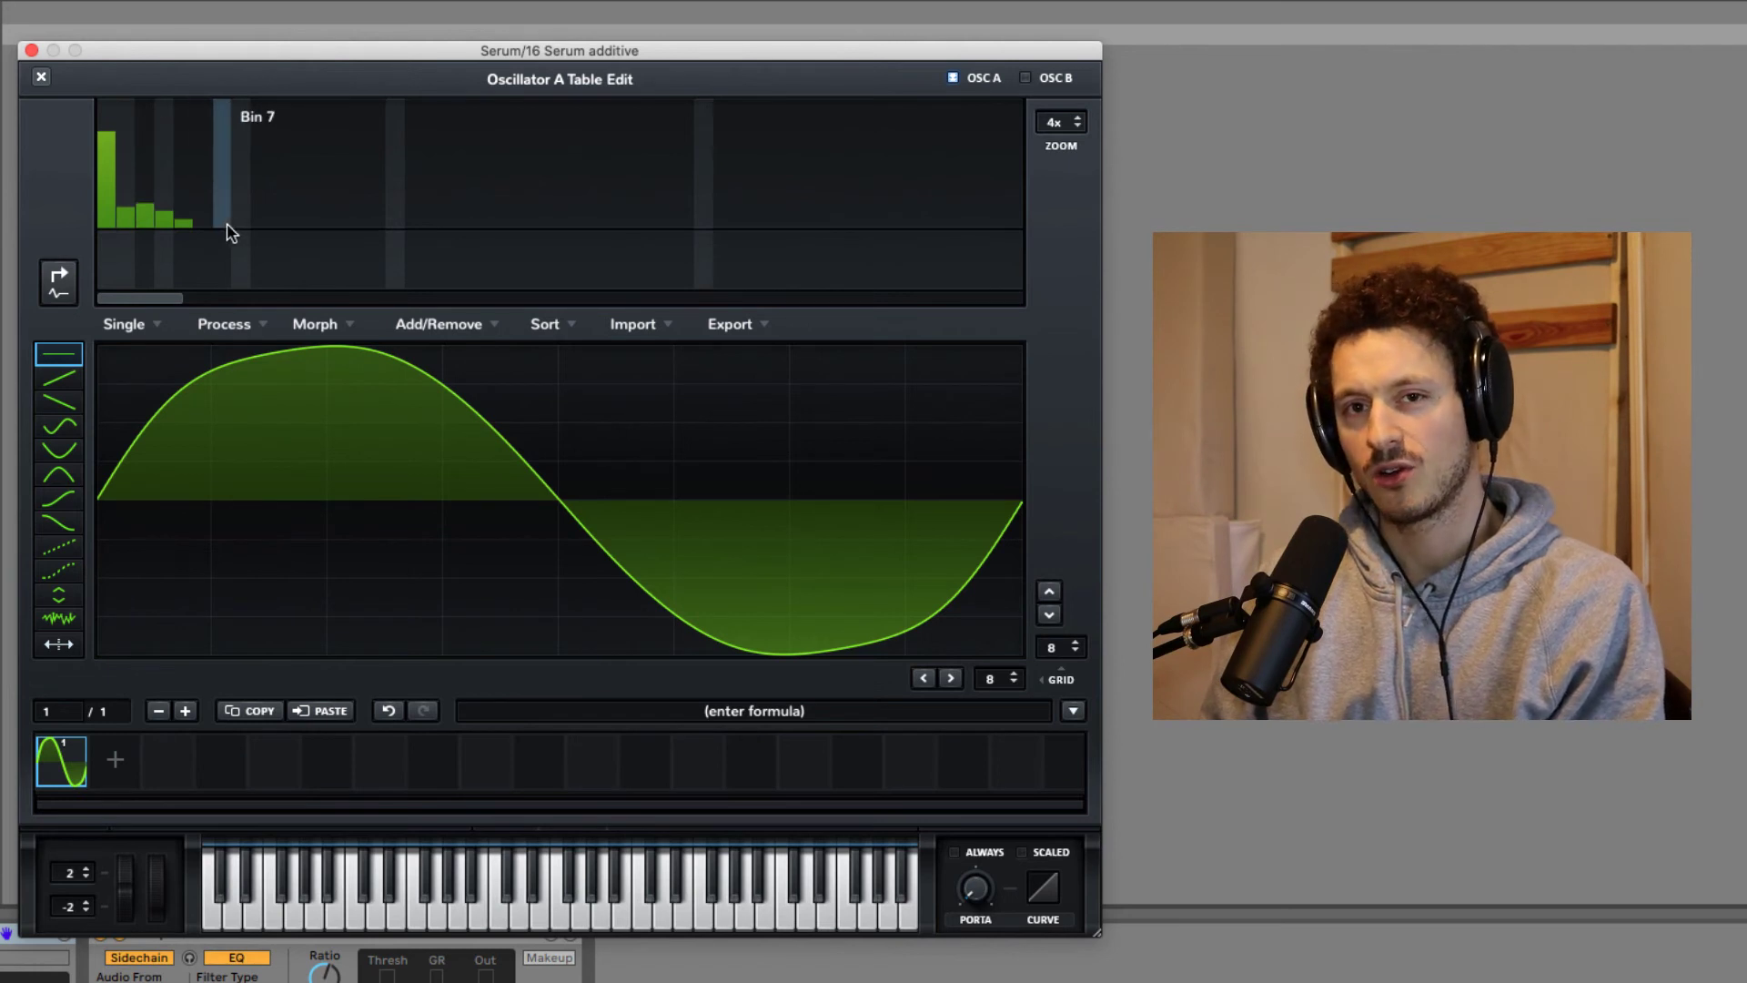
{"action": "left_click", "coordinate": [179, 204]}
{"action": "left_click", "coordinate": [164, 197]}
{"action": "left_click", "coordinate": [183, 208]}
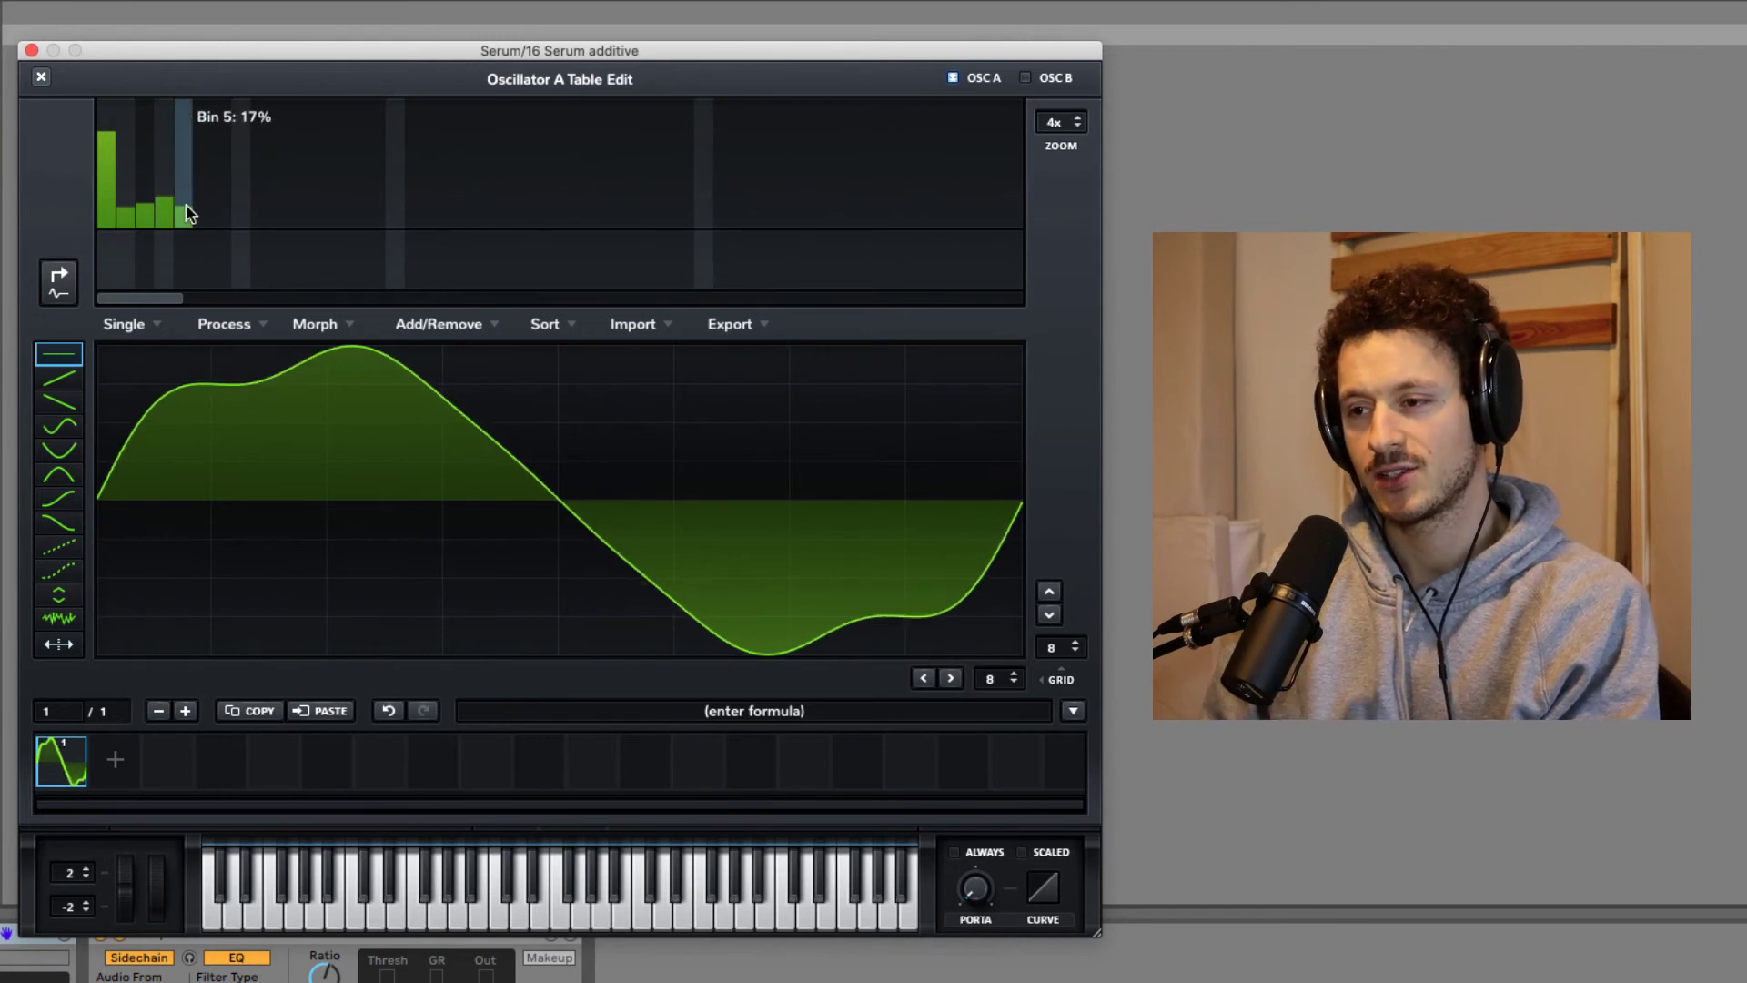
{"action": "left_click", "coordinate": [167, 213]}
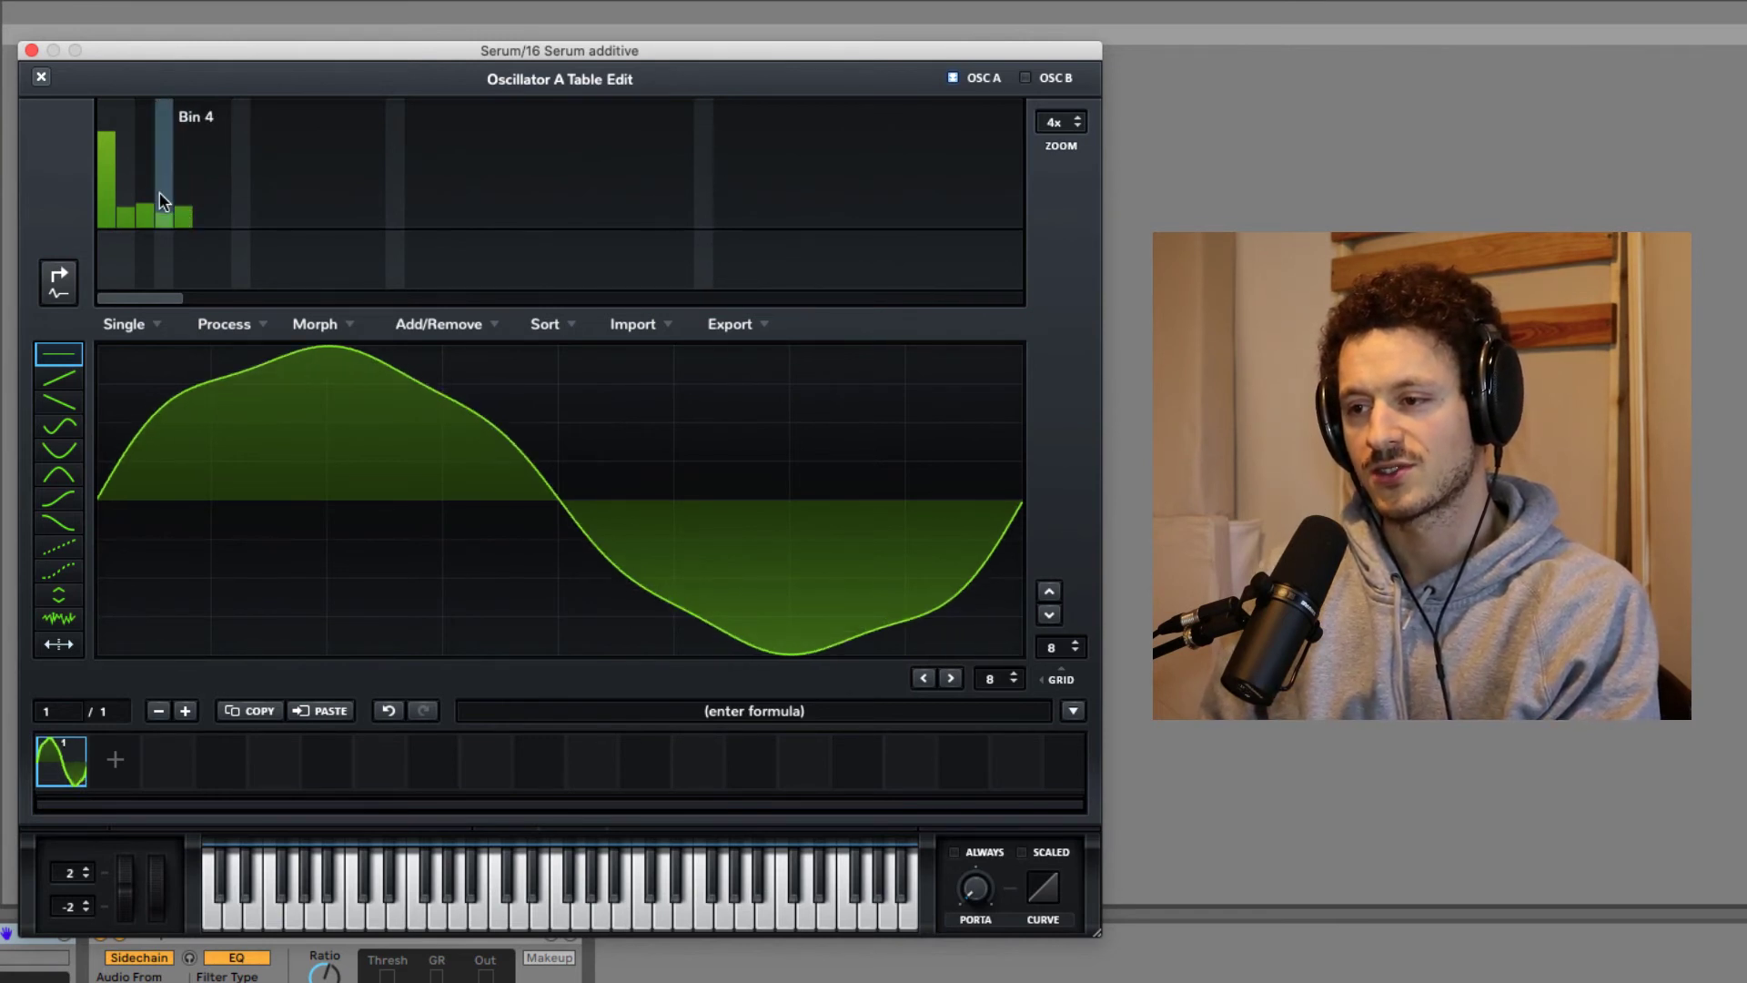
{"action": "left_click", "coordinate": [147, 184]}
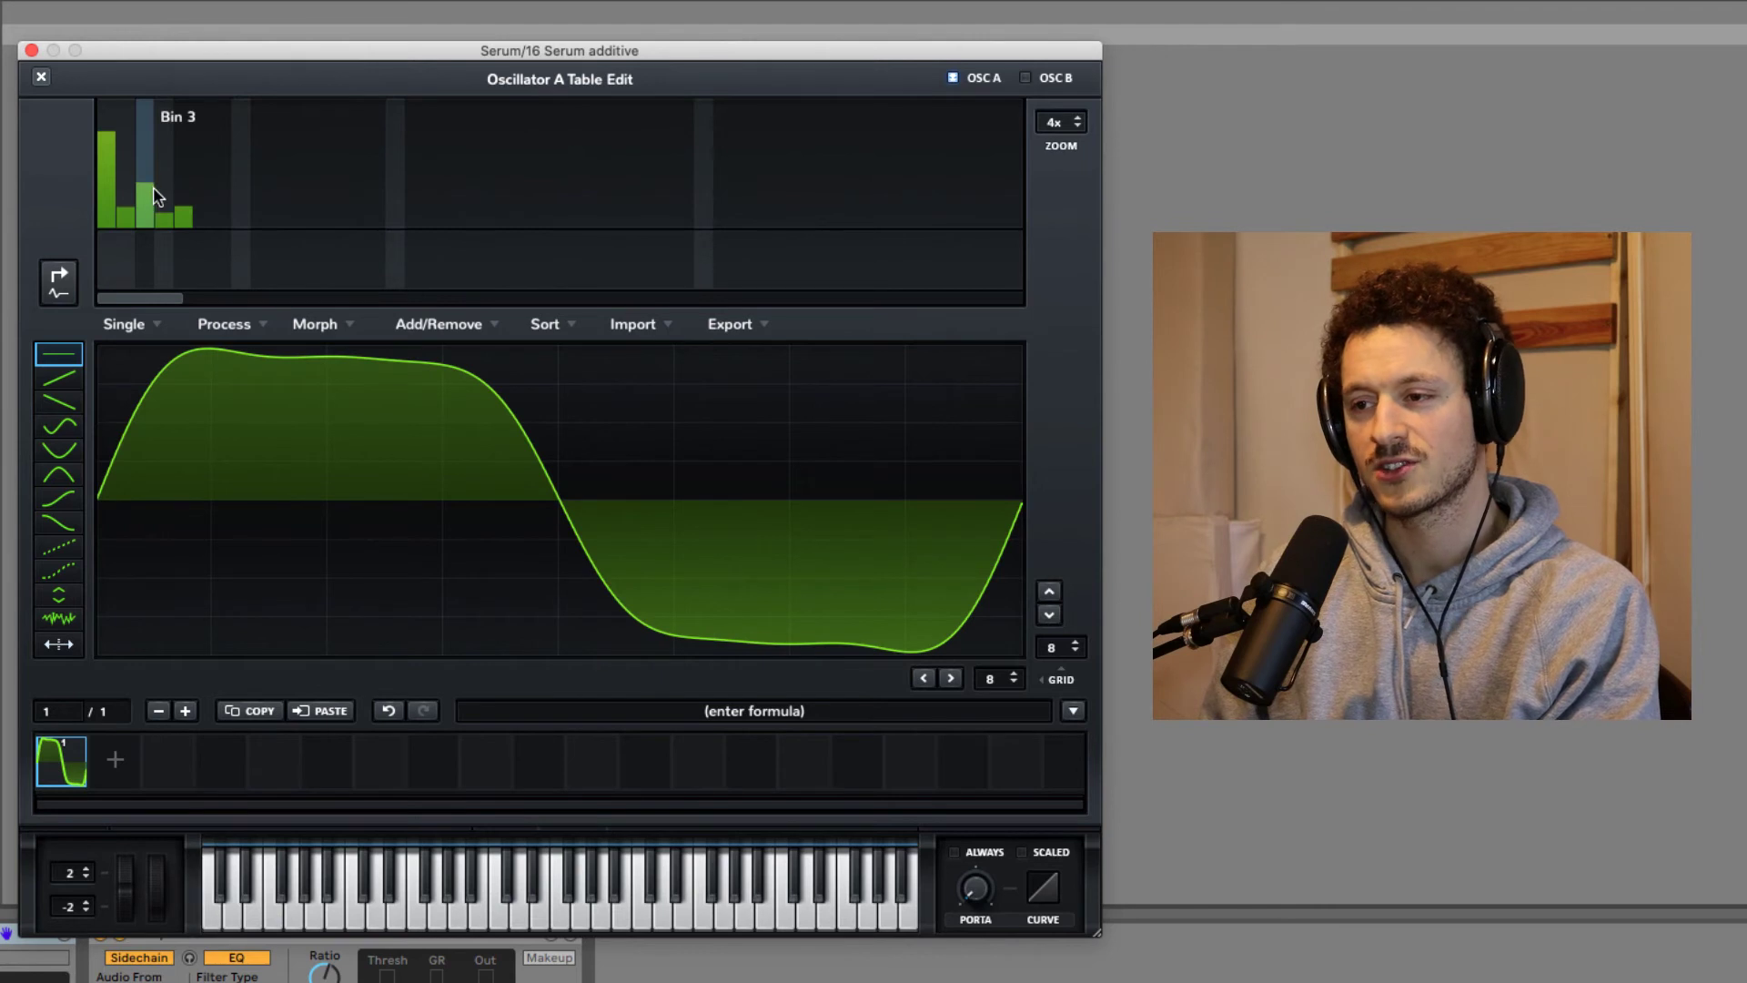
{"action": "left_click", "coordinate": [147, 190]}
{"action": "left_click", "coordinate": [186, 190]}
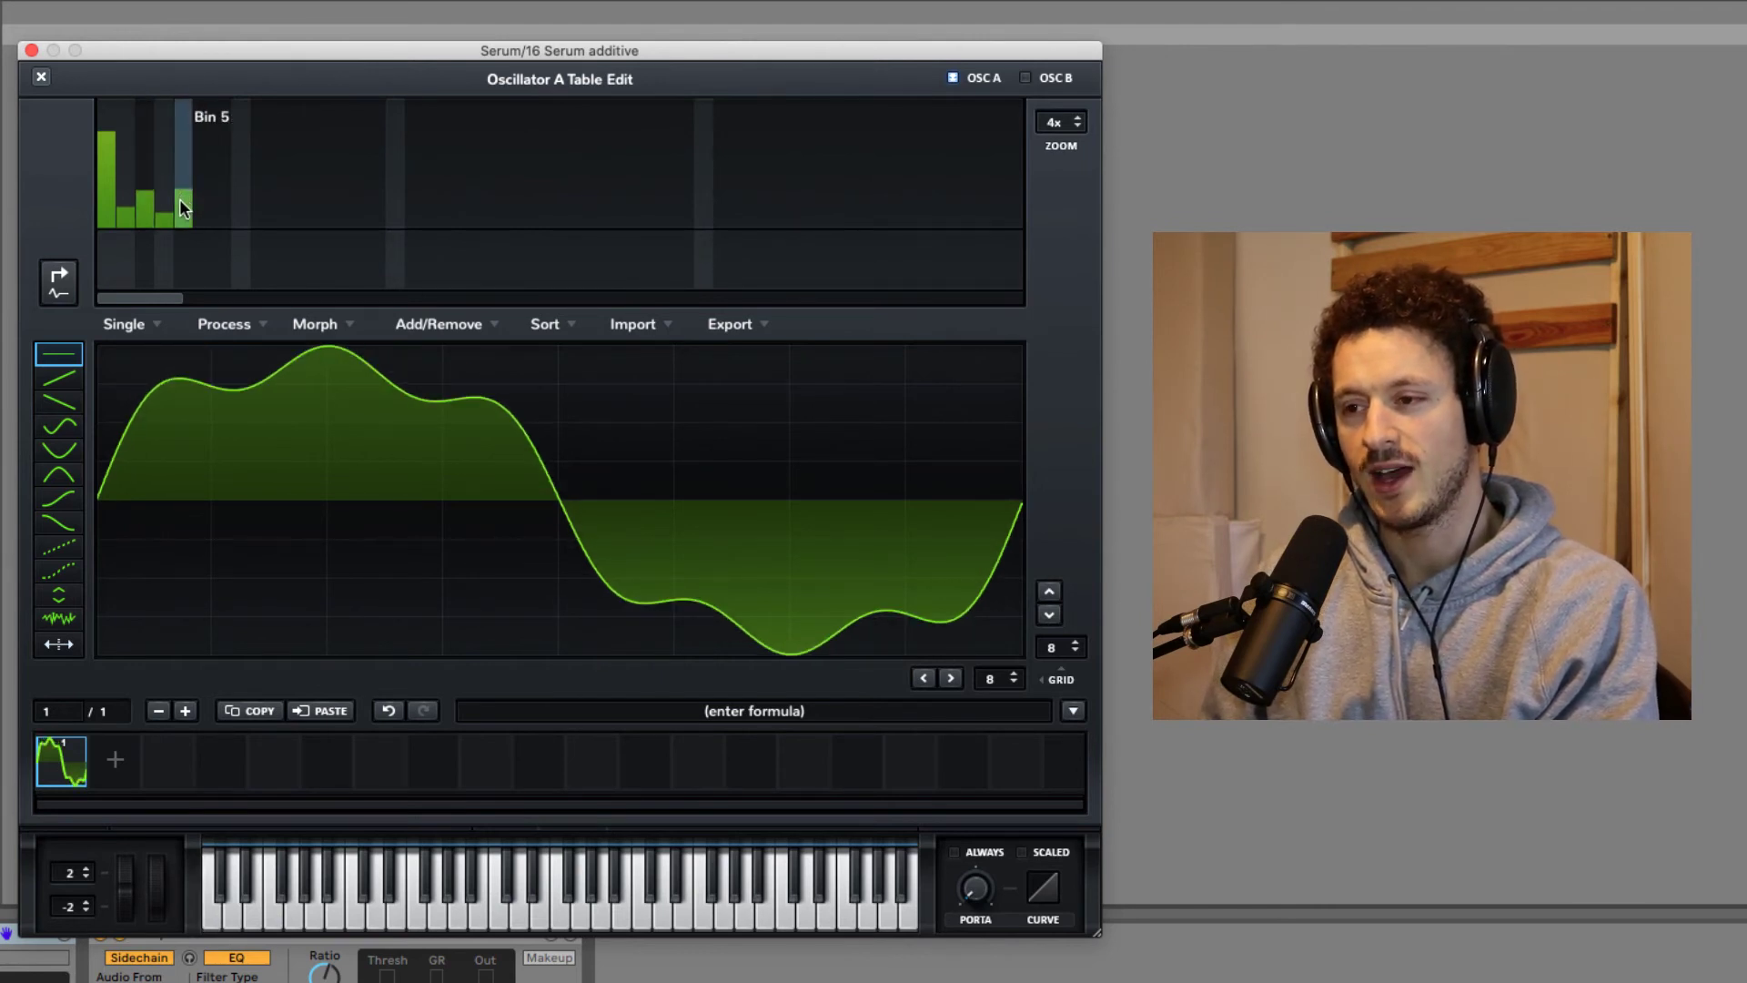
{"action": "left_click", "coordinate": [181, 206]}
{"action": "left_click", "coordinate": [165, 226]}
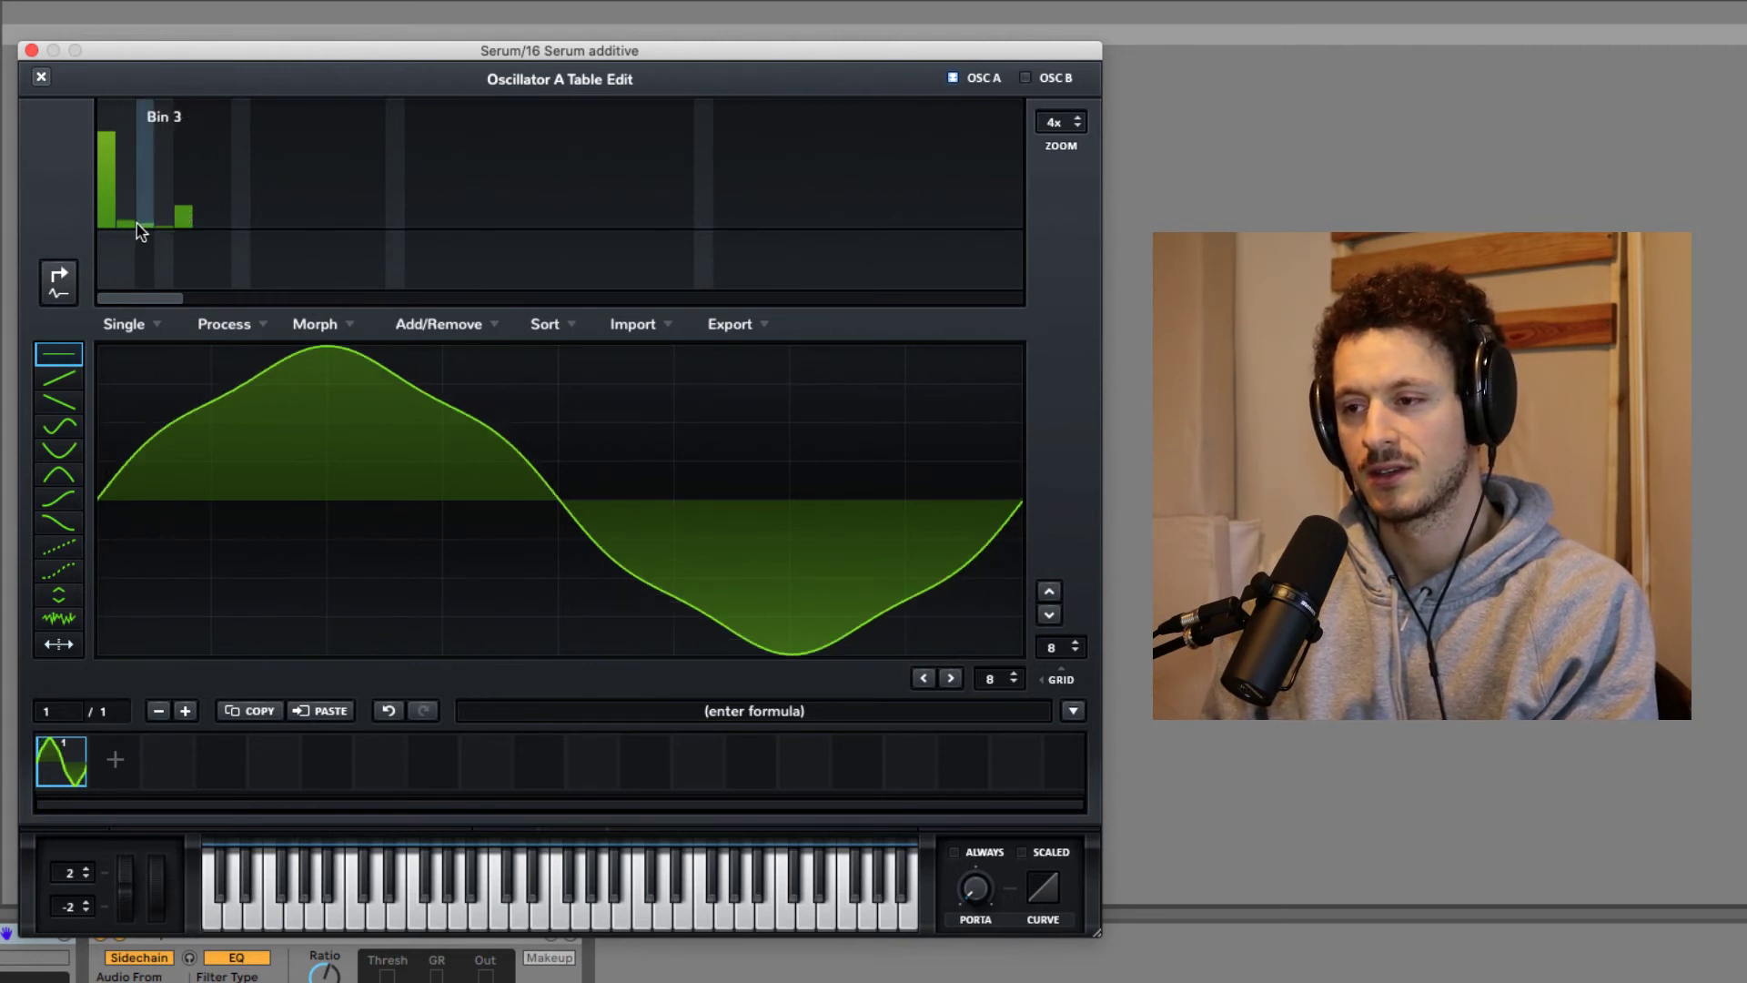
{"action": "mouse_move", "coordinate": [140, 217]}
{"action": "left_mouse_down"}
{"action": "mouse_move", "coordinate": [146, 183]}
{"action": "mouse_move", "coordinate": [134, 197]}
{"action": "mouse_move", "coordinate": [146, 183]}
{"action": "mouse_move", "coordinate": [187, 229]}
{"action": "left_mouse_up"}
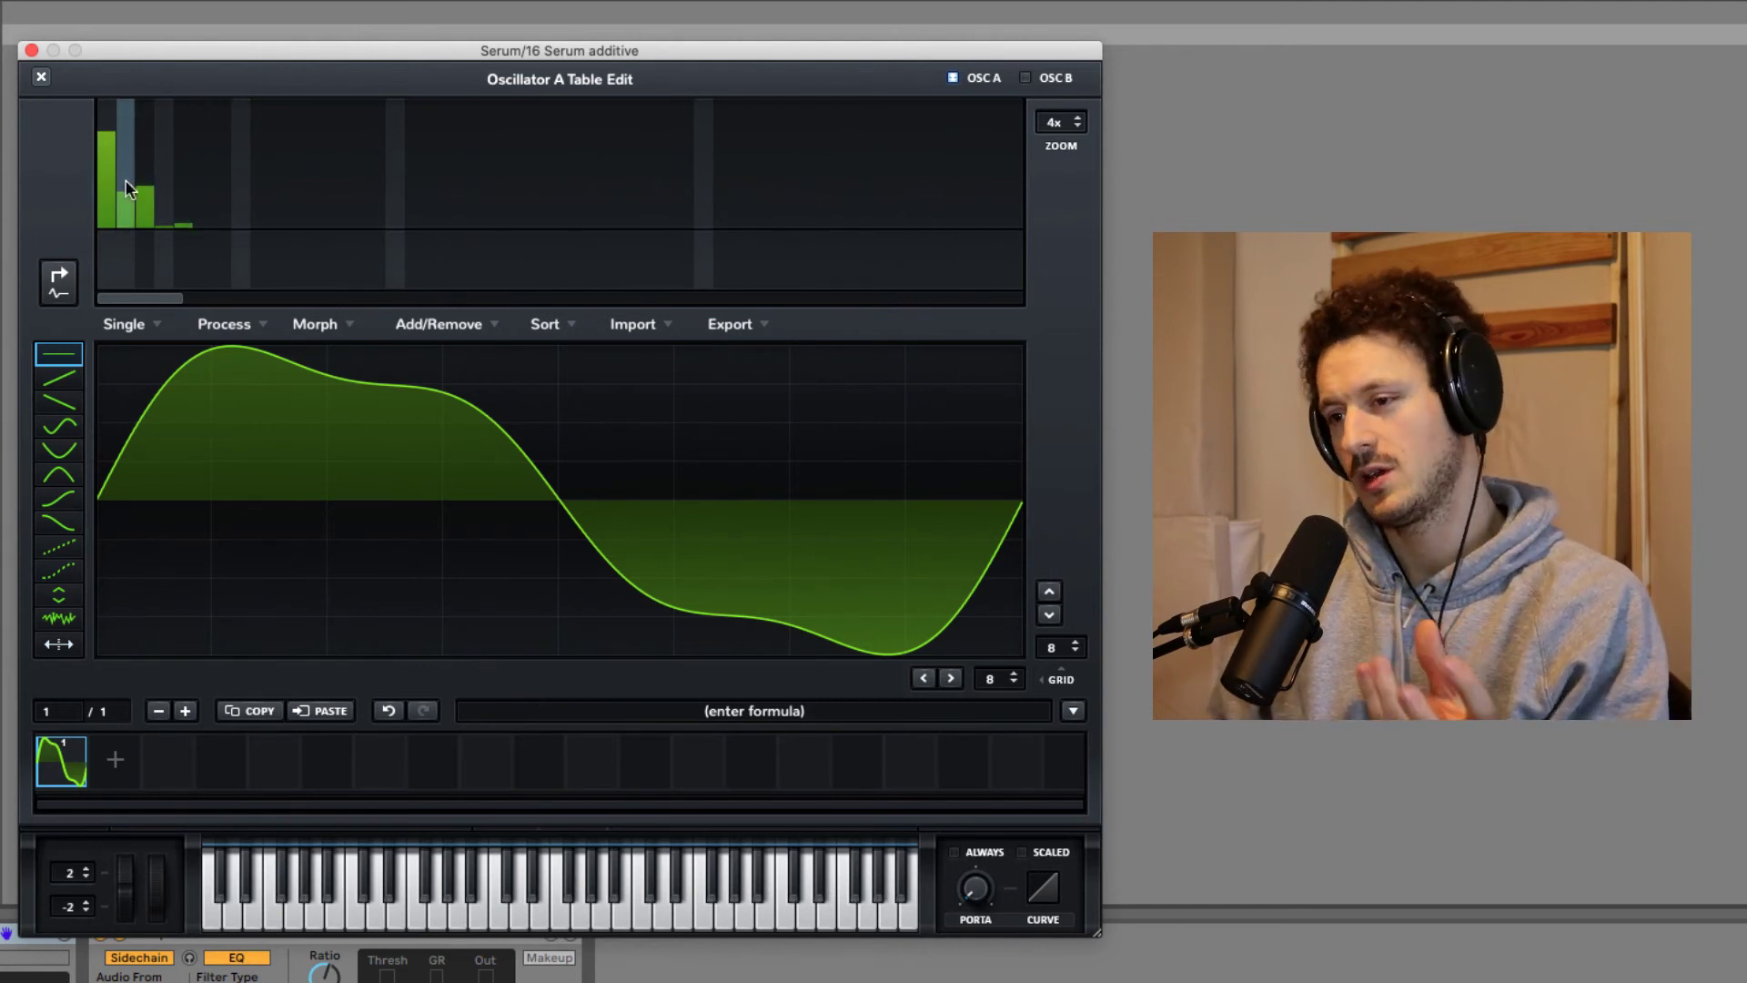
Raise Bin 2 to 79% and lift the Bin 3 and Bin 4 harmonics.
{"action": "mouse_move", "coordinate": [123, 171]}
{"action": "left_mouse_down"}
{"action": "mouse_move", "coordinate": [133, 122]}
{"action": "mouse_move", "coordinate": [113, 144]}
{"action": "left_mouse_up"}
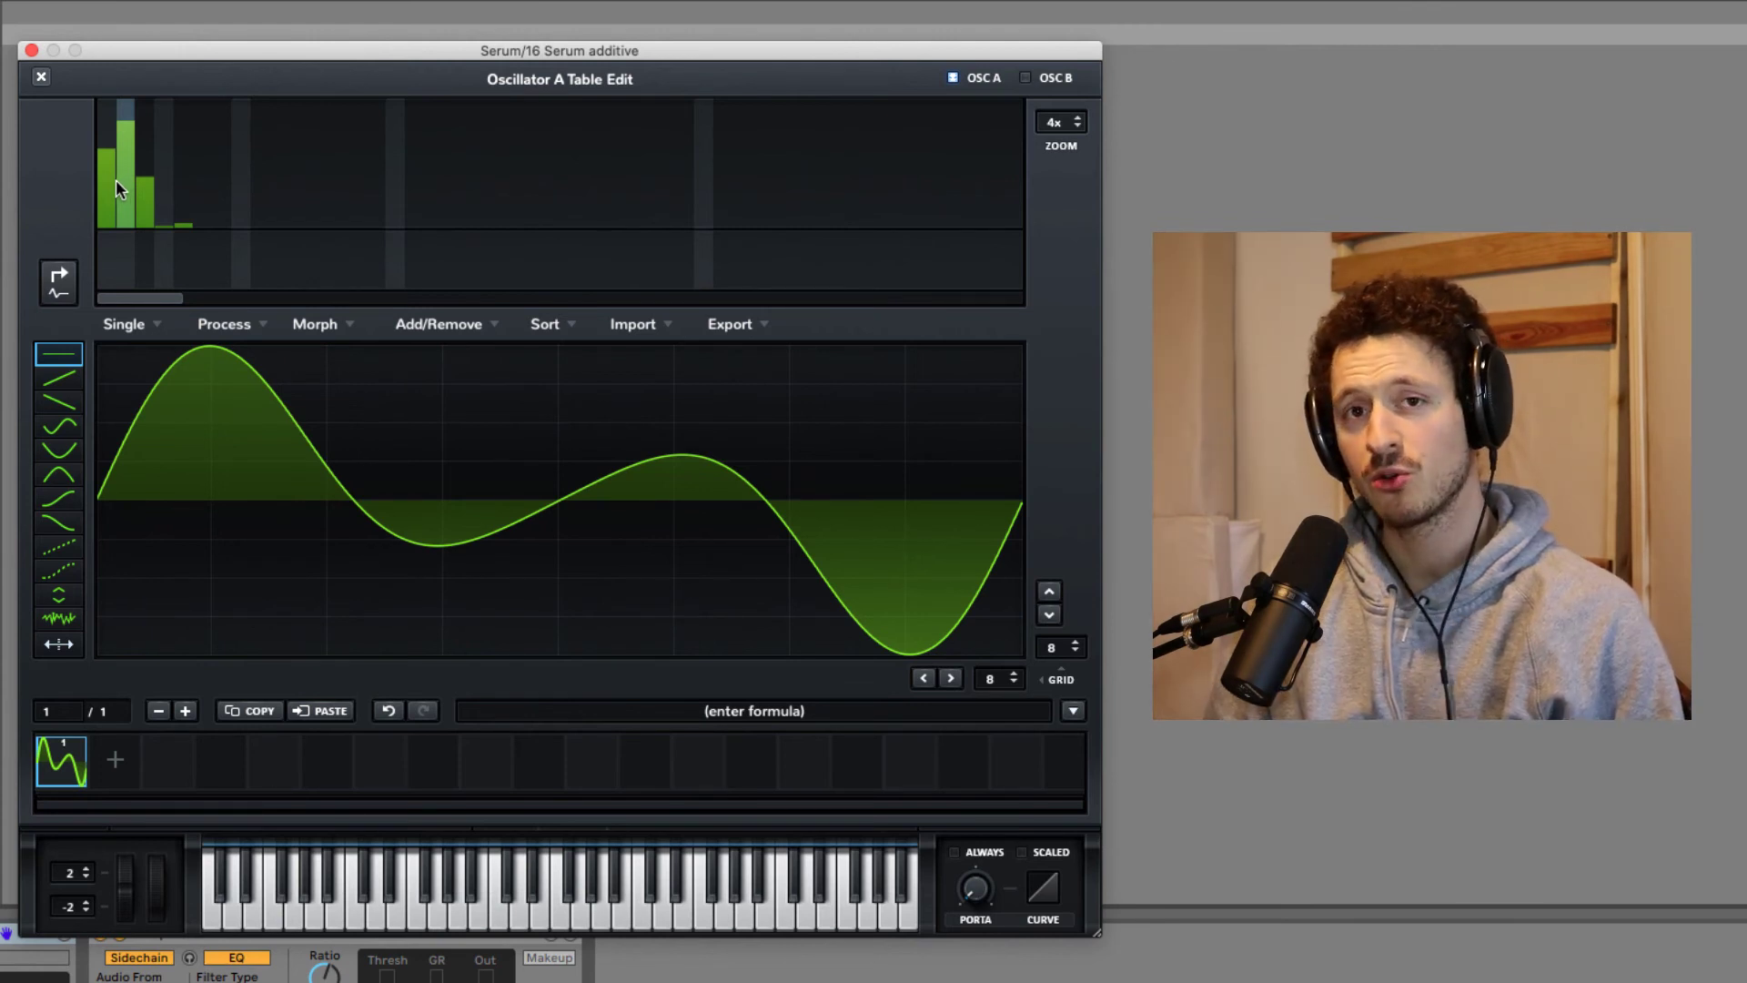
{"action": "mouse_move", "coordinate": [146, 177]}
{"action": "left_mouse_down"}
{"action": "mouse_move", "coordinate": [146, 145]}
{"action": "mouse_move", "coordinate": [202, 173]}
{"action": "mouse_move", "coordinate": [108, 166]}
{"action": "left_mouse_up"}
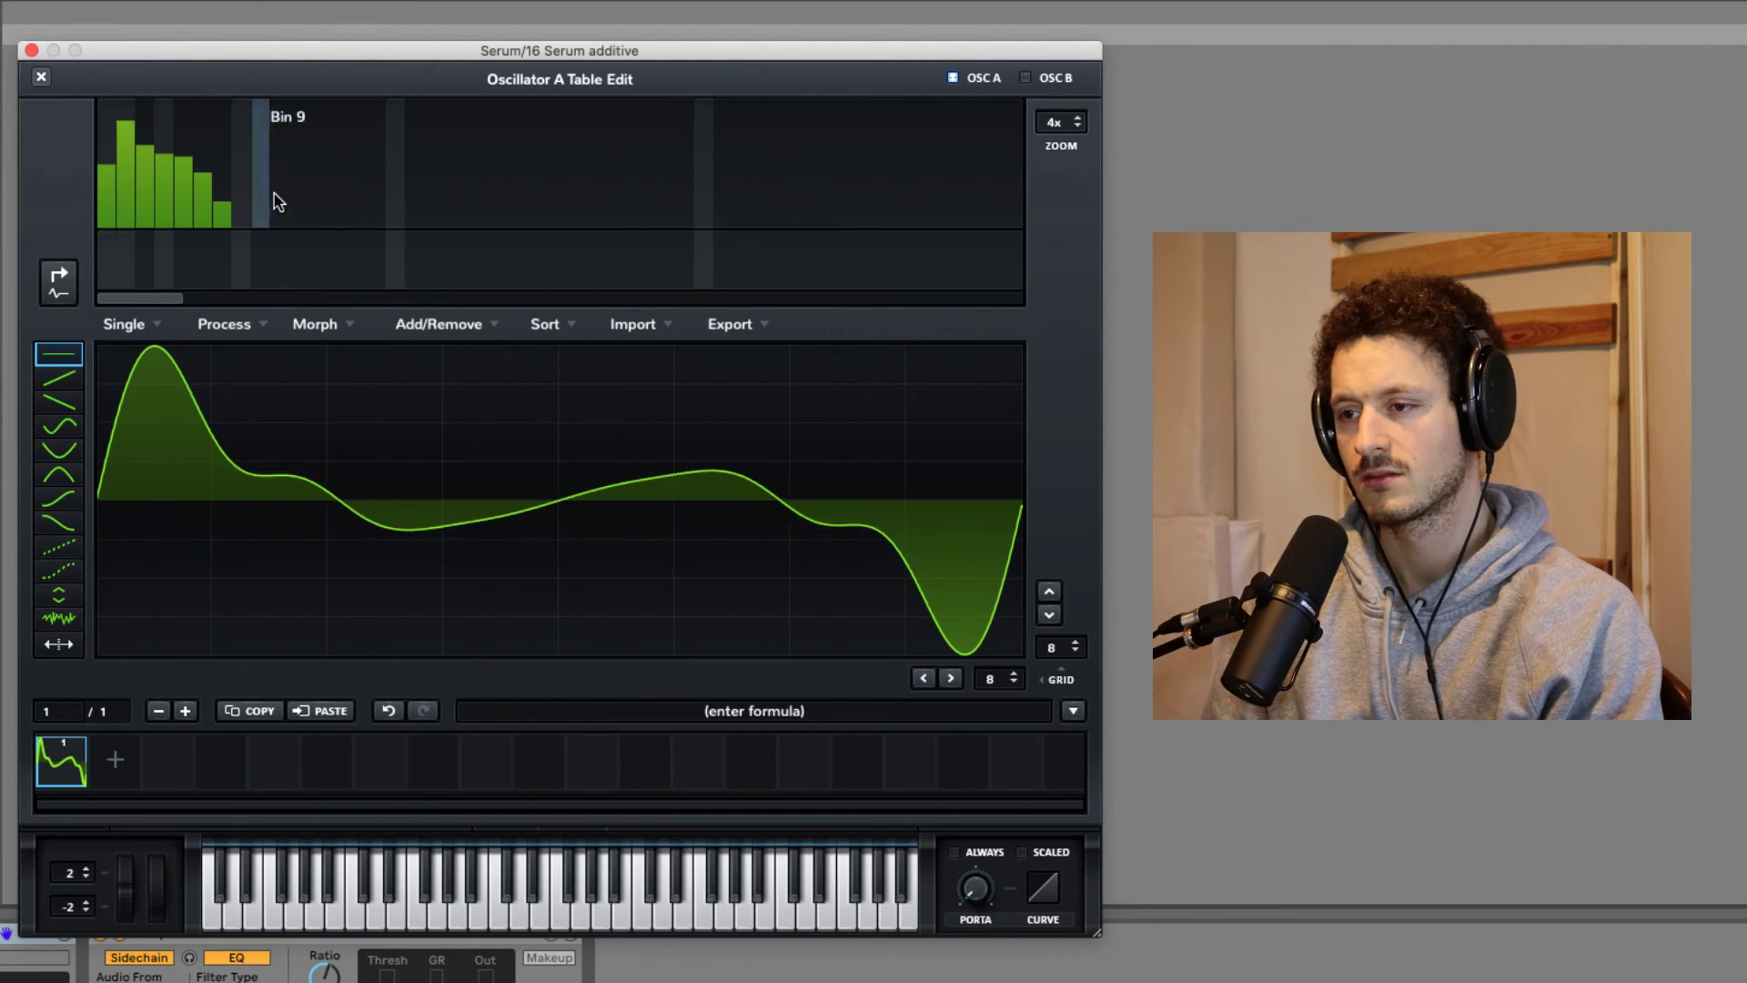
Clear bins 12–15, lower Bin 2 to 72%, and set Bin 7 to 35% and Bin 8 to 20%.
{"action": "mouse_move", "coordinate": [315, 218]}
{"action": "left_mouse_down"}
{"action": "mouse_move", "coordinate": [315, 193]}
{"action": "mouse_move", "coordinate": [319, 222]}
{"action": "mouse_move", "coordinate": [370, 222]}
{"action": "mouse_move", "coordinate": [316, 235]}
{"action": "left_mouse_up"}
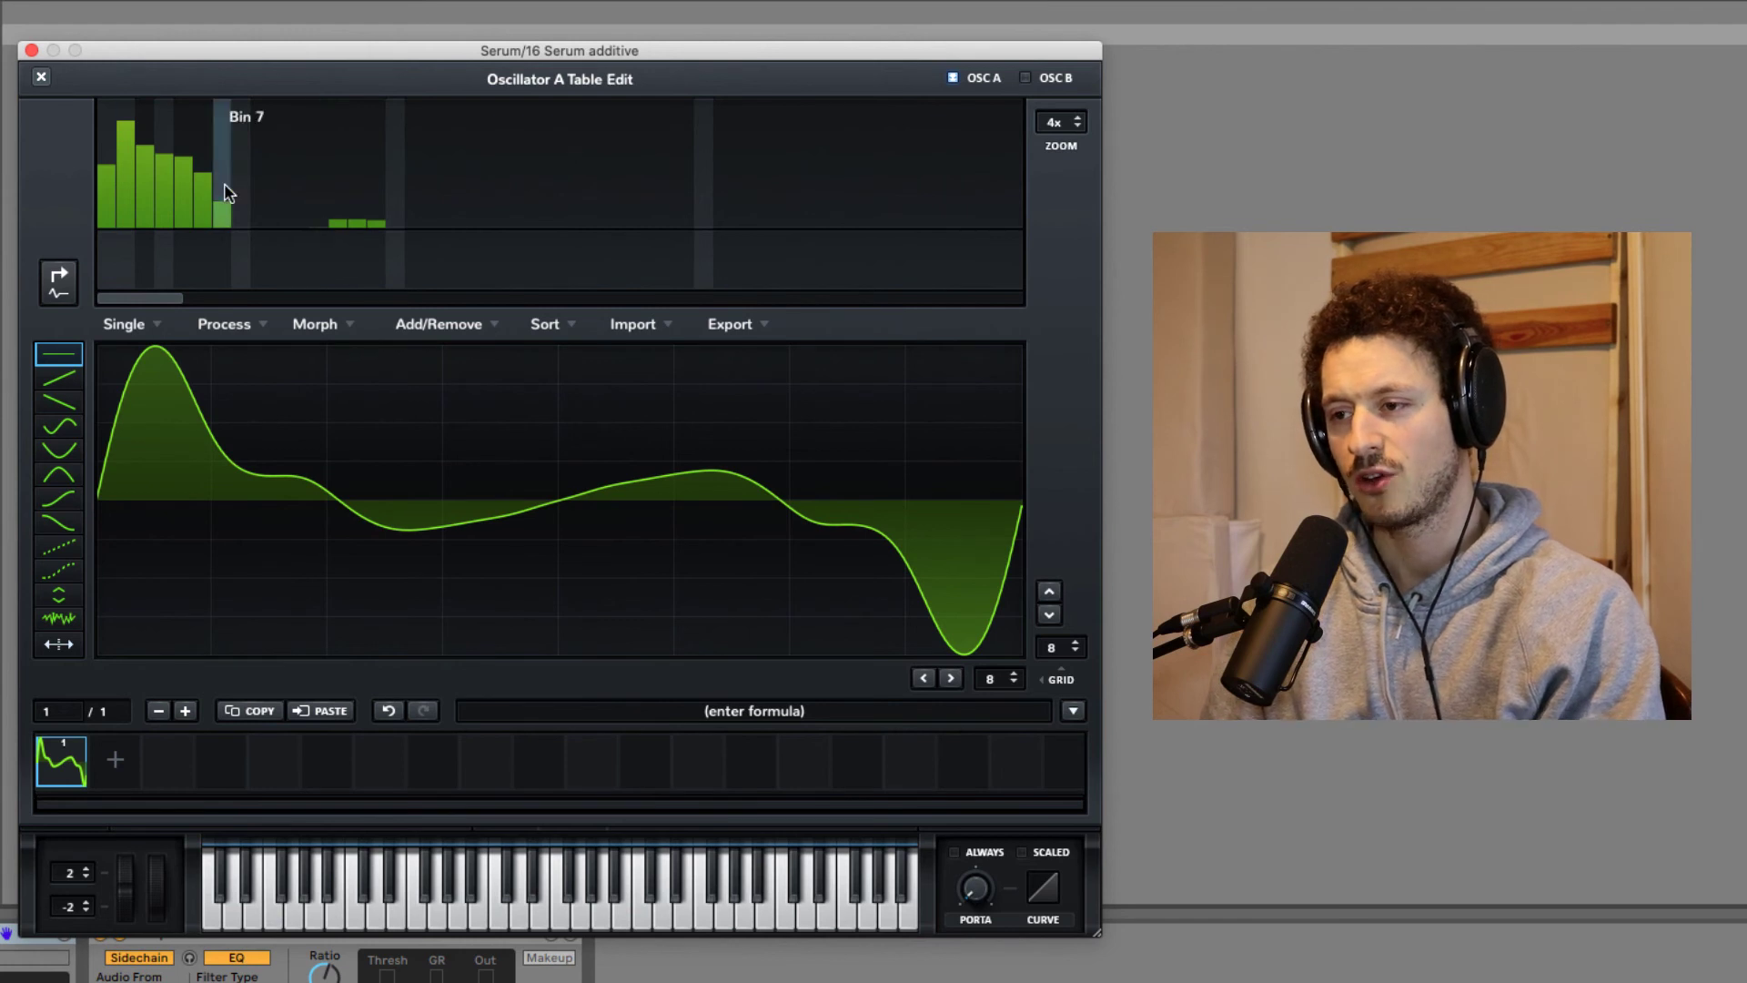
{"action": "left_click", "coordinate": [338, 241]}
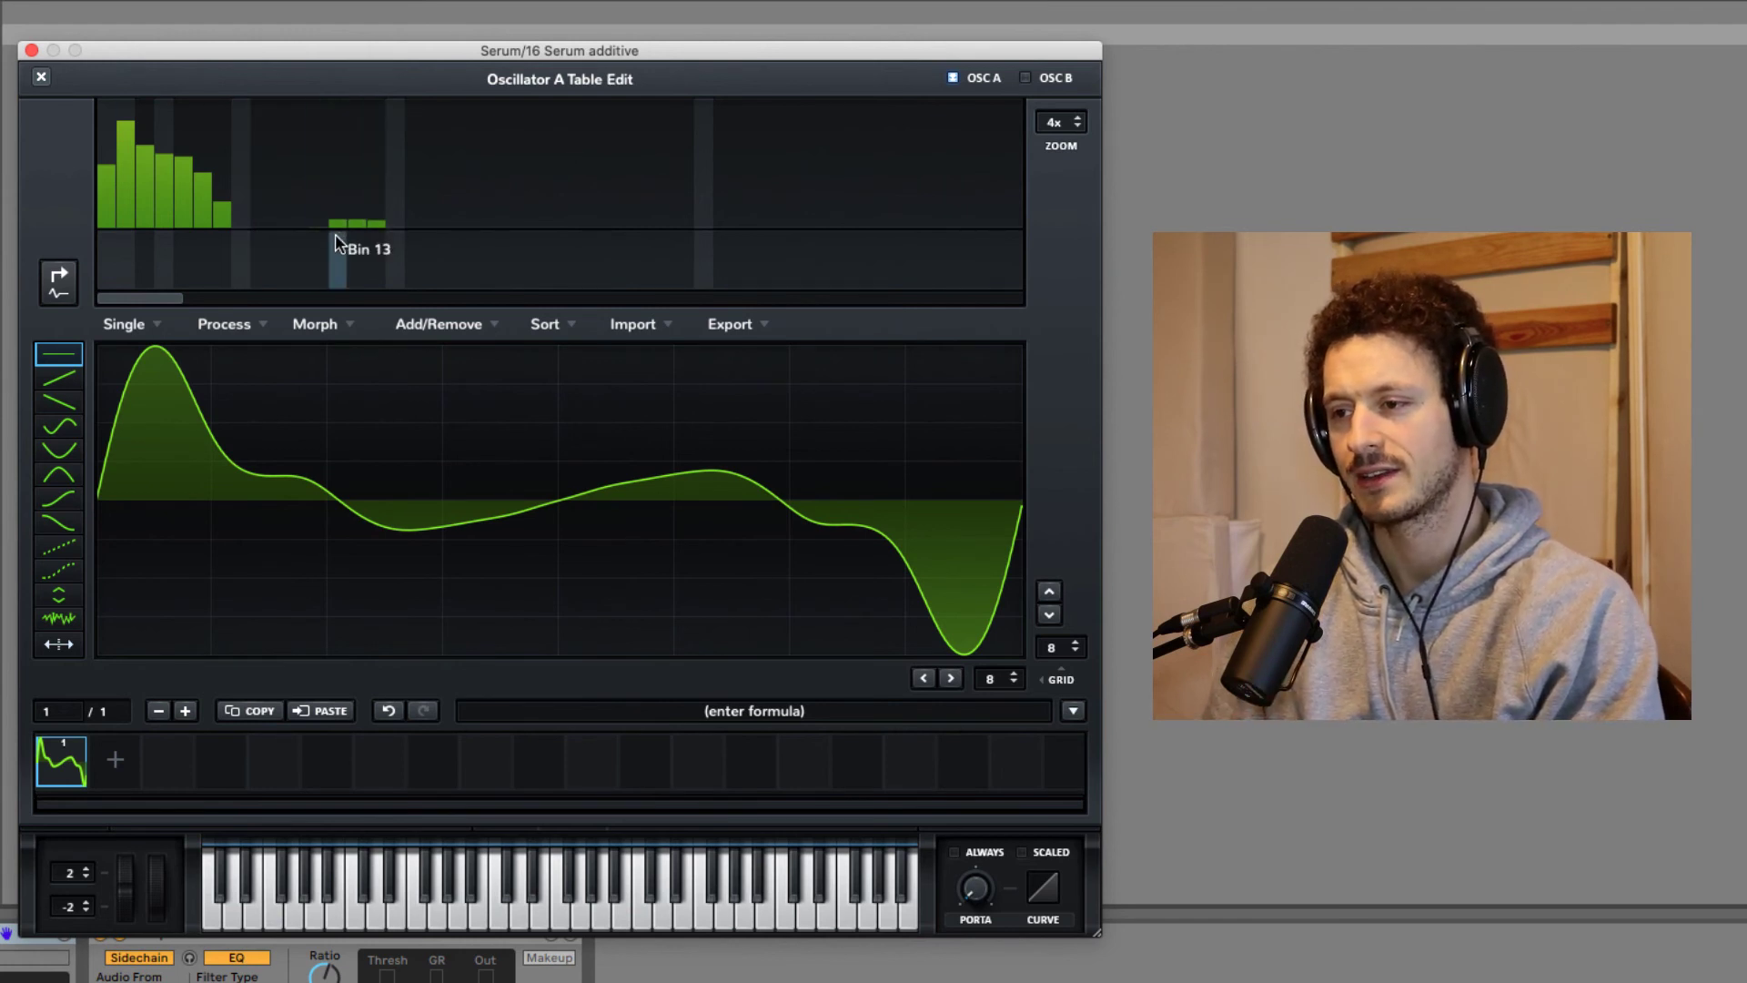
{"action": "mouse_move", "coordinate": [339, 242]}
{"action": "left_mouse_down"}
{"action": "mouse_move", "coordinate": [330, 205]}
{"action": "mouse_move", "coordinate": [393, 240]}
{"action": "mouse_move", "coordinate": [317, 227]}
{"action": "left_mouse_up"}
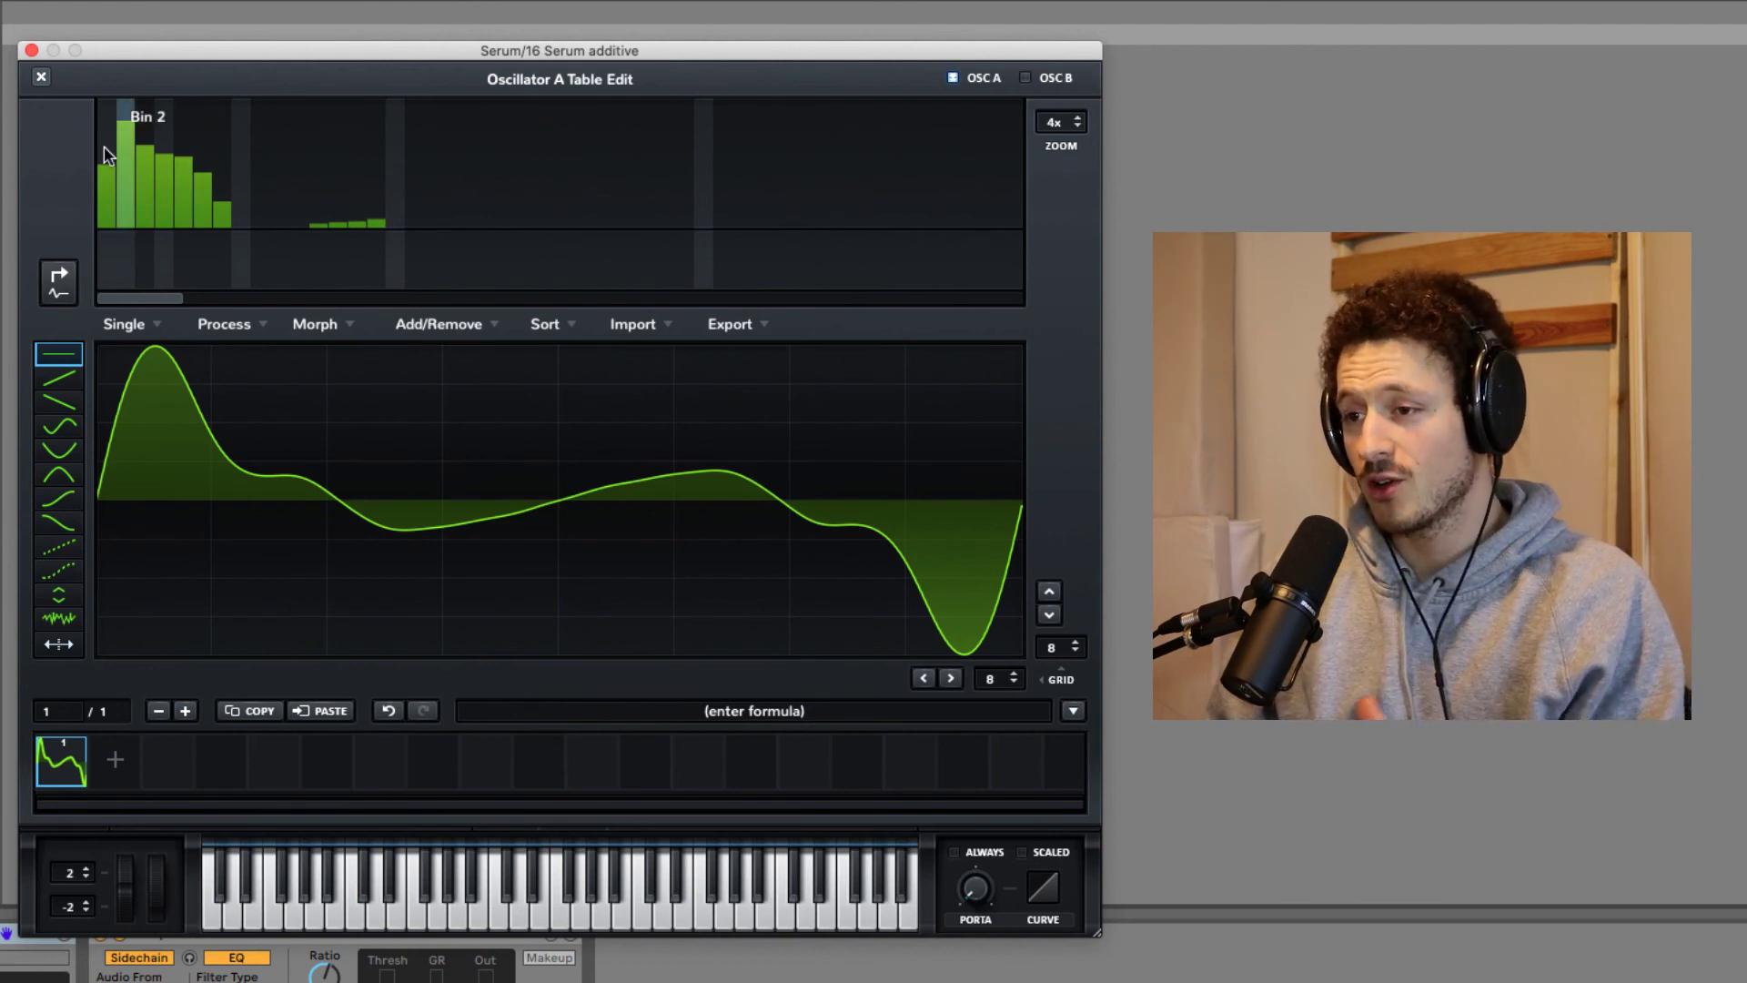
{"action": "left_click_drag", "start_coordinate": [127, 124], "coordinate": [131, 136]}
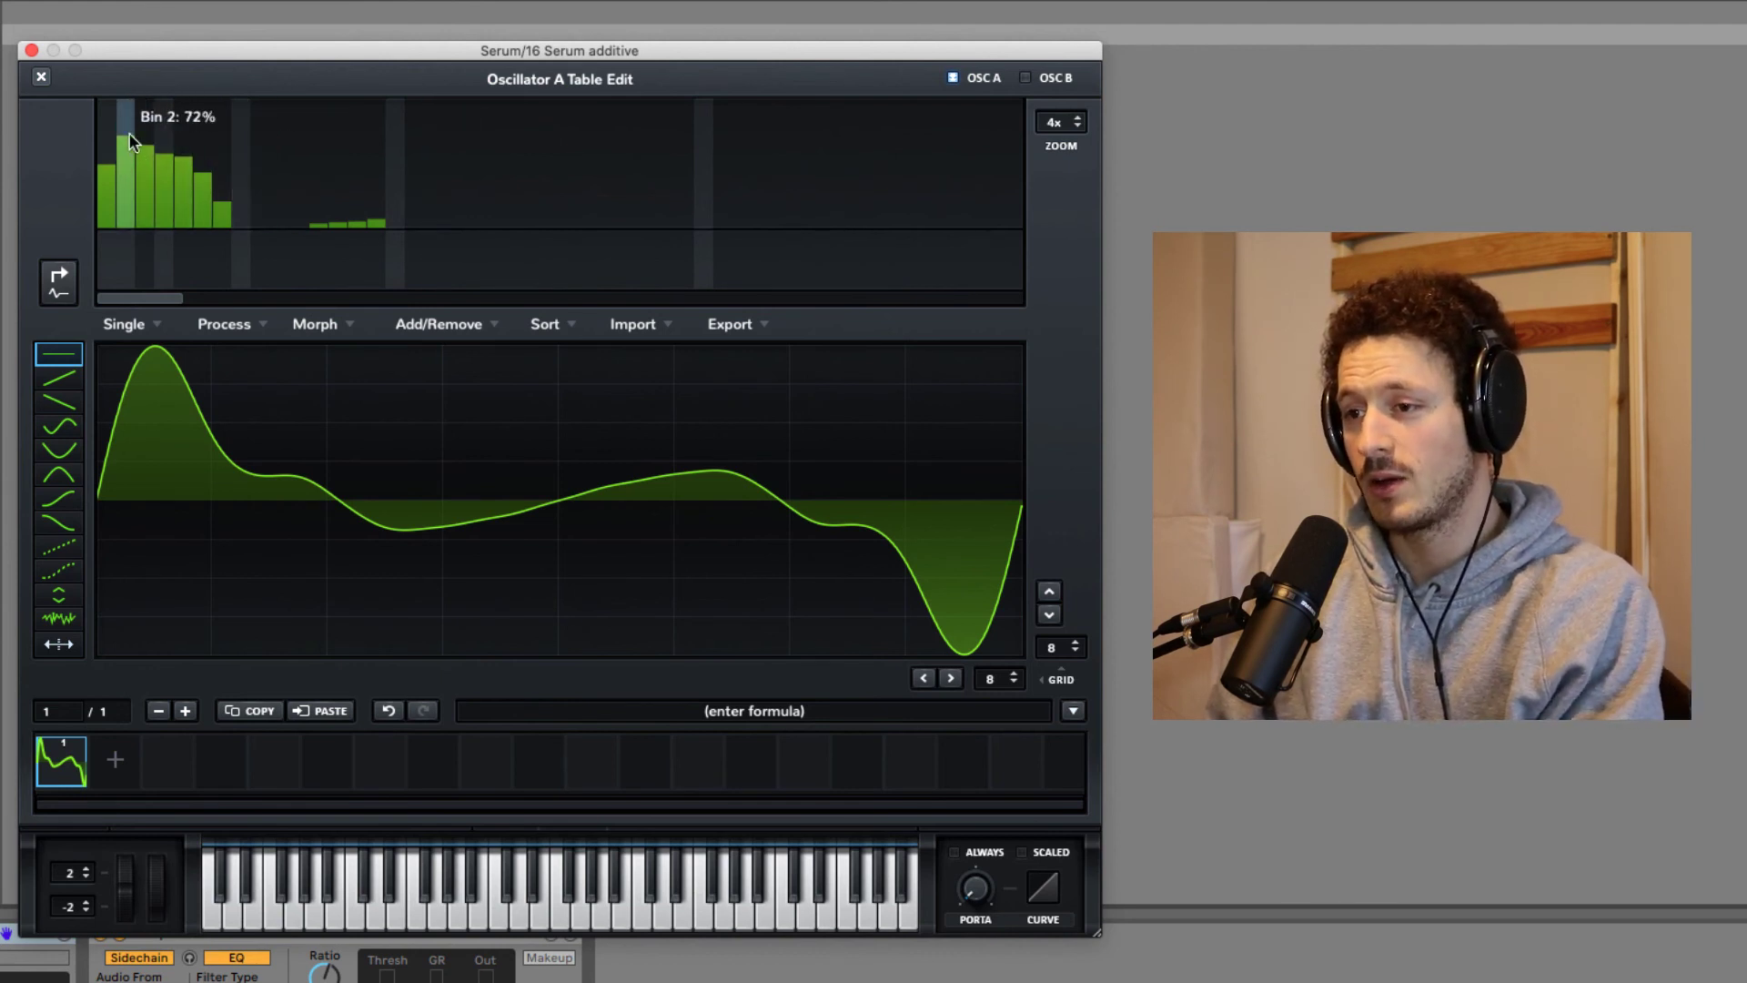
{"action": "mouse_move", "coordinate": [316, 226]}
{"action": "left_mouse_down"}
{"action": "mouse_move", "coordinate": [375, 242]}
{"action": "mouse_move", "coordinate": [328, 245]}
{"action": "left_mouse_up"}
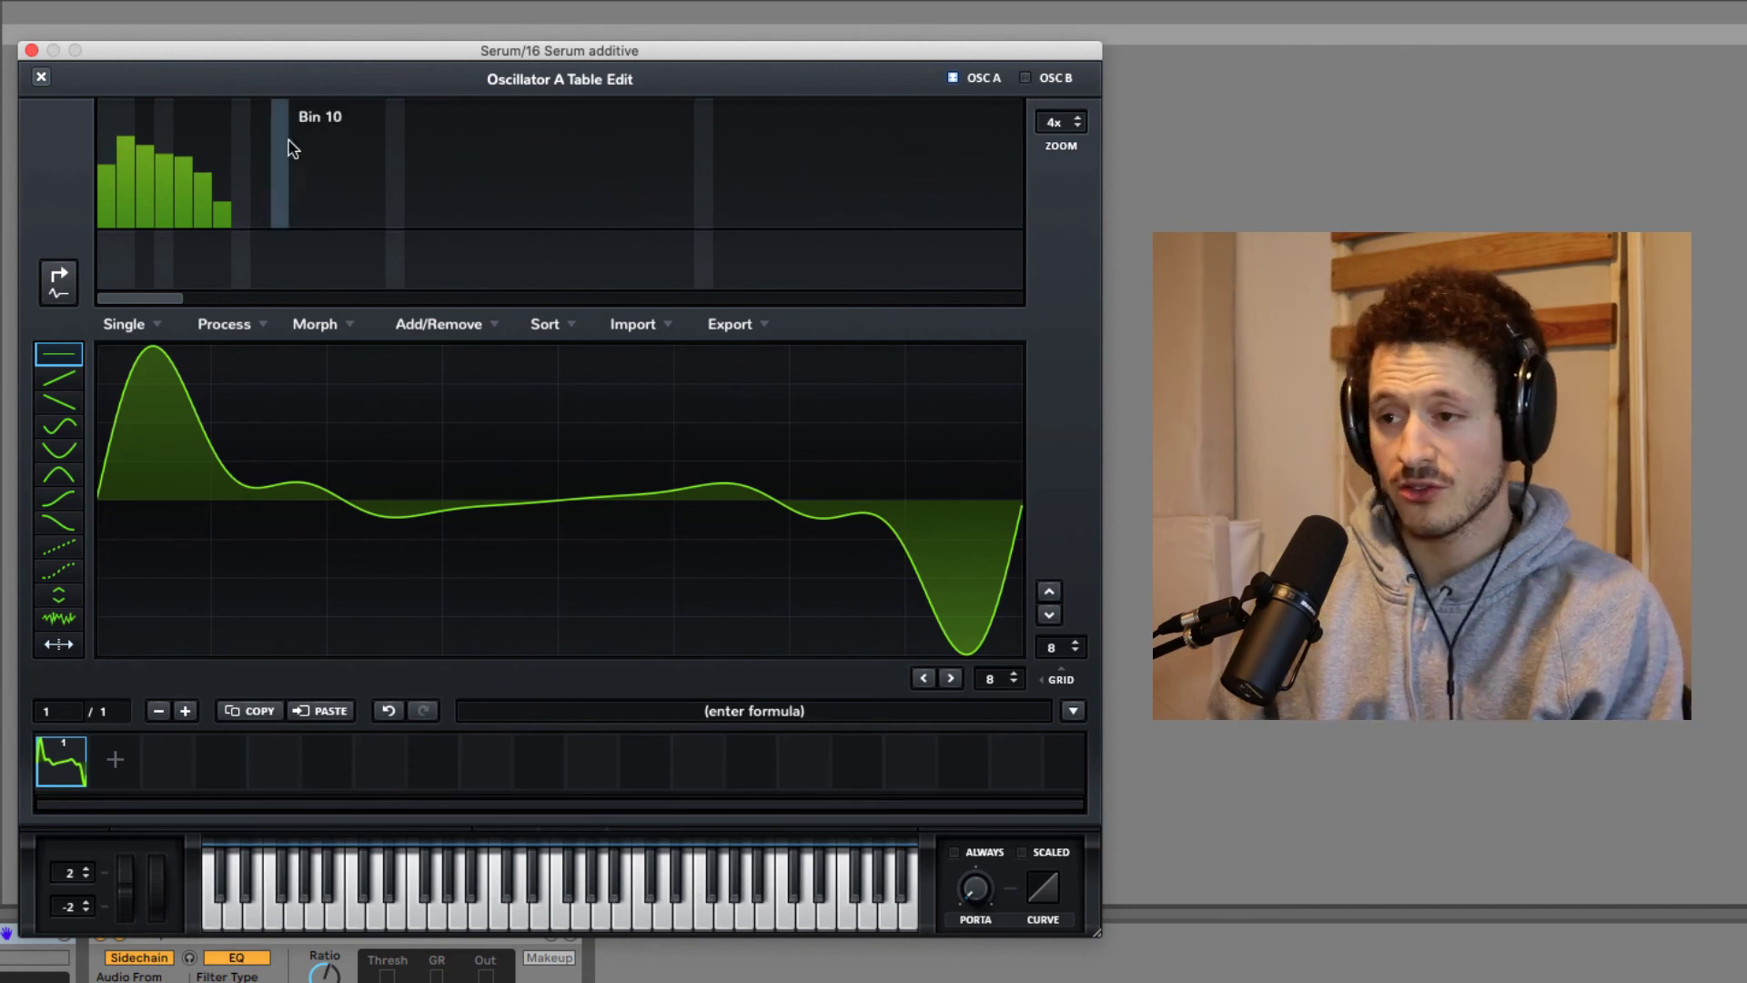
{"action": "left_click", "coordinate": [220, 186]}
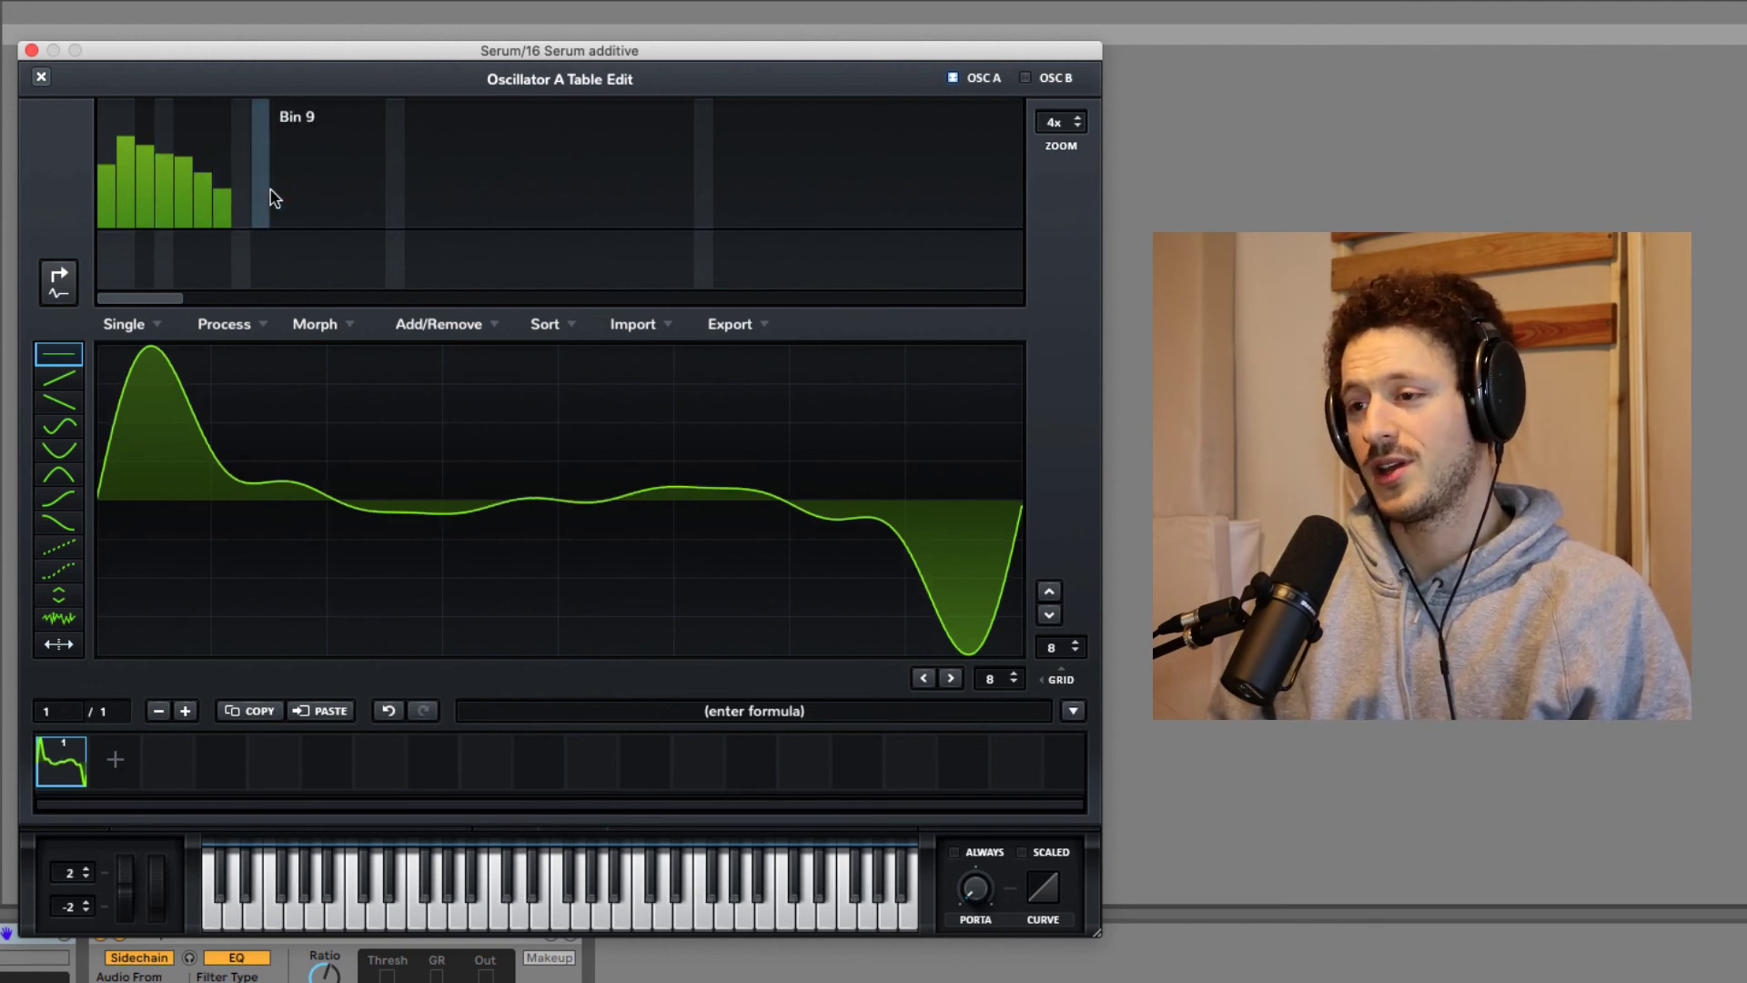
{"action": "left_click_drag", "start_coordinate": [264, 191], "coordinate": [218, 228]}
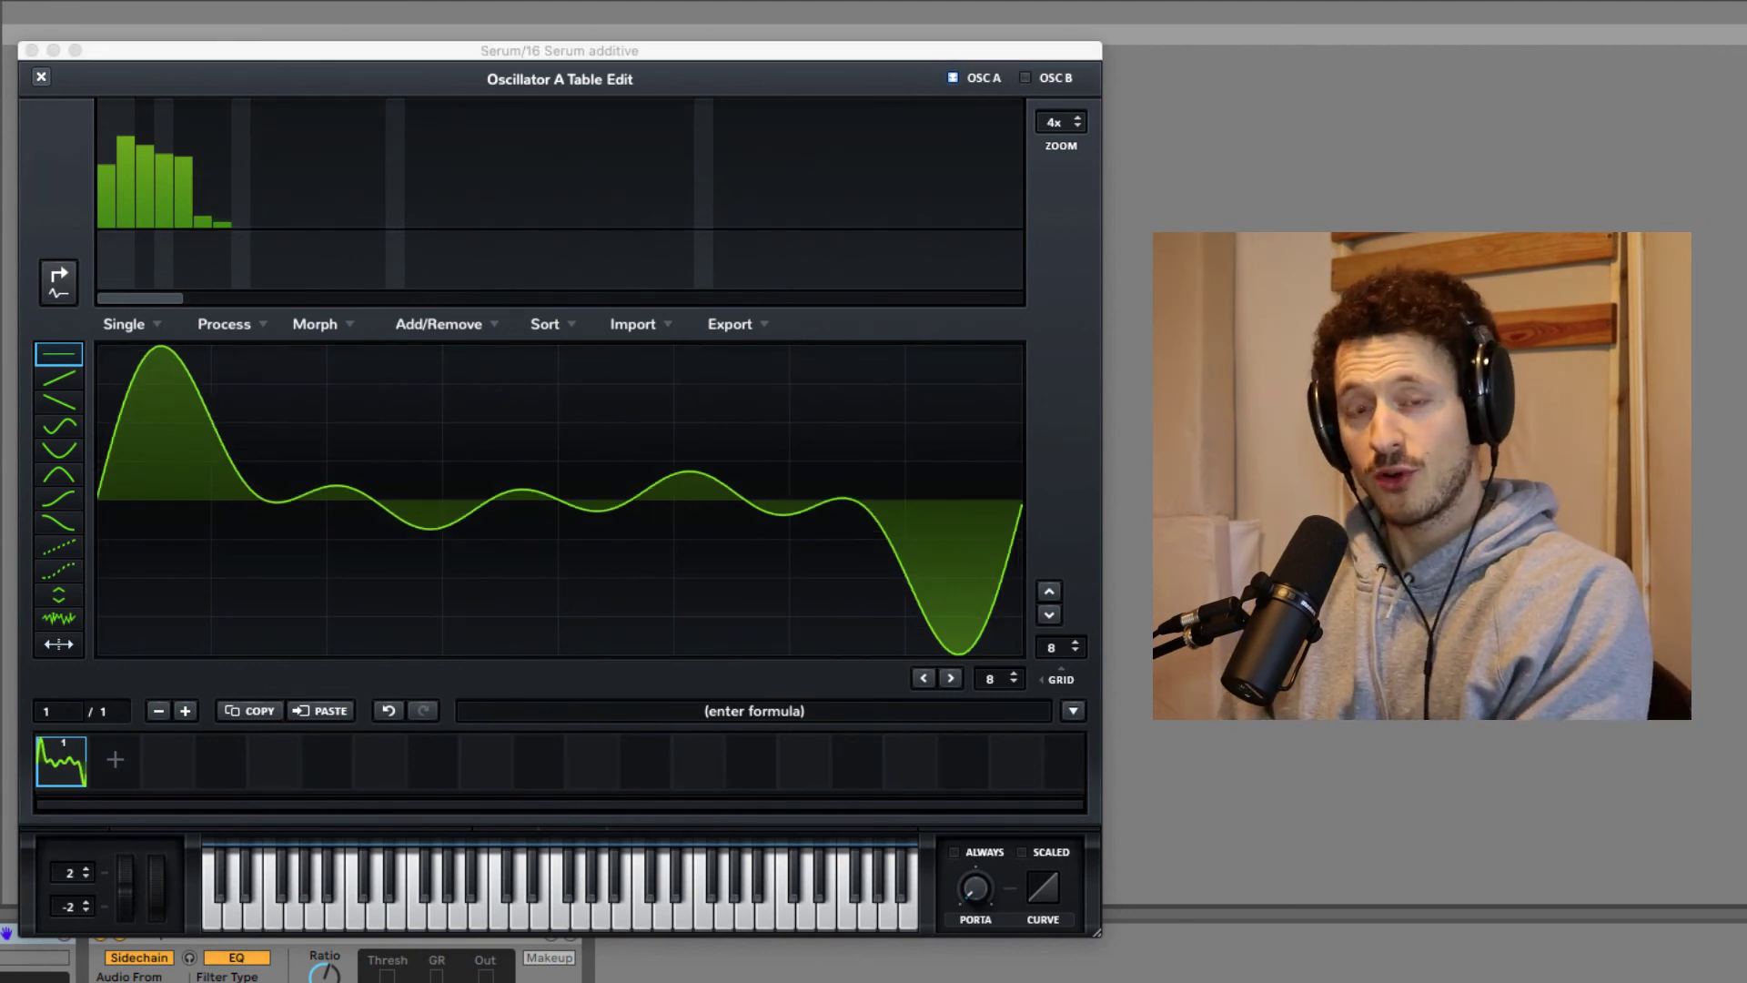